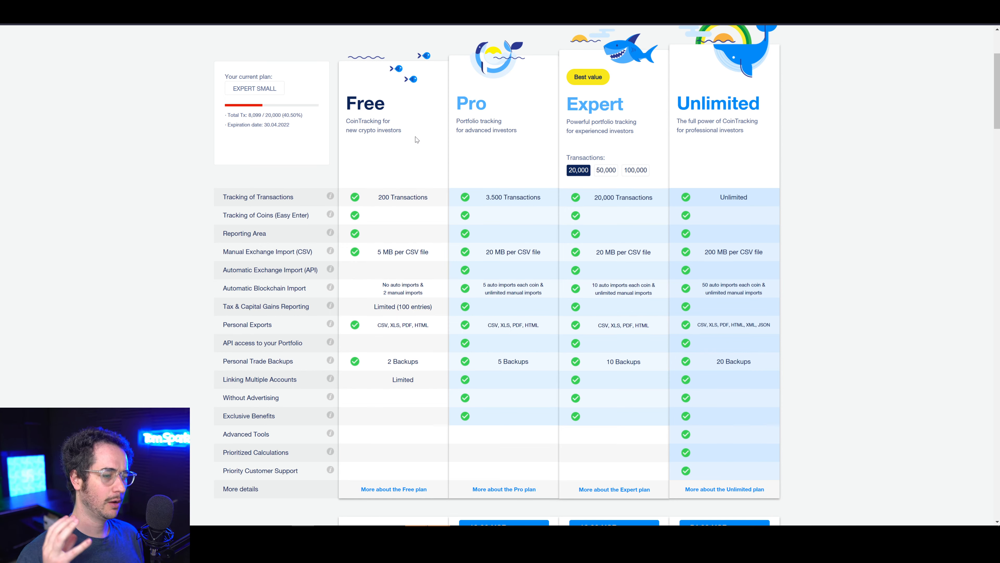
# - Examine the Free plan's transaction limit and personal export formats in the plan comparison table
pyautogui.moveTo(428, 329); pyautogui.dragTo(377, 328)
pyautogui.click(374, 315)
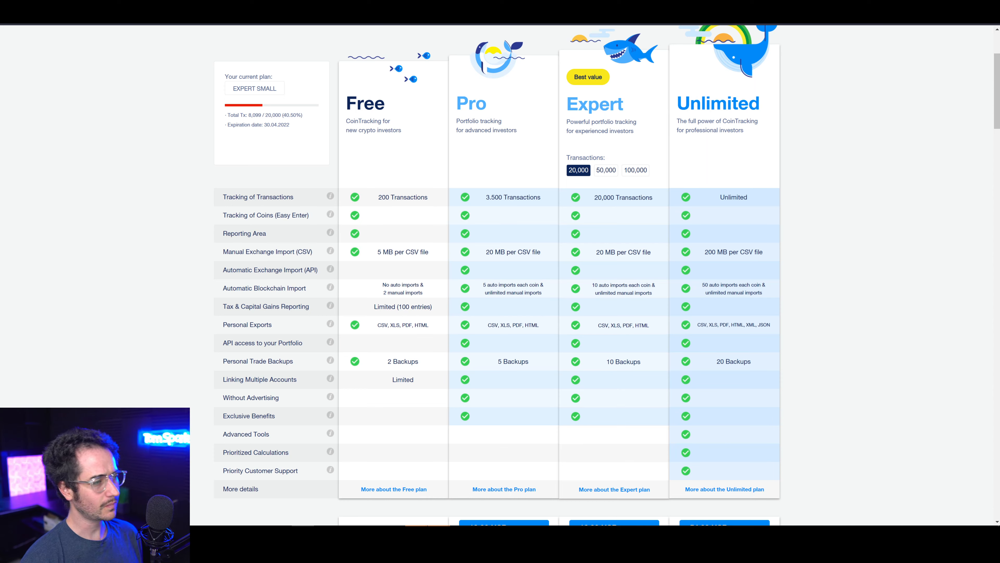
pyautogui.moveTo(433, 199); pyautogui.dragTo(377, 197)
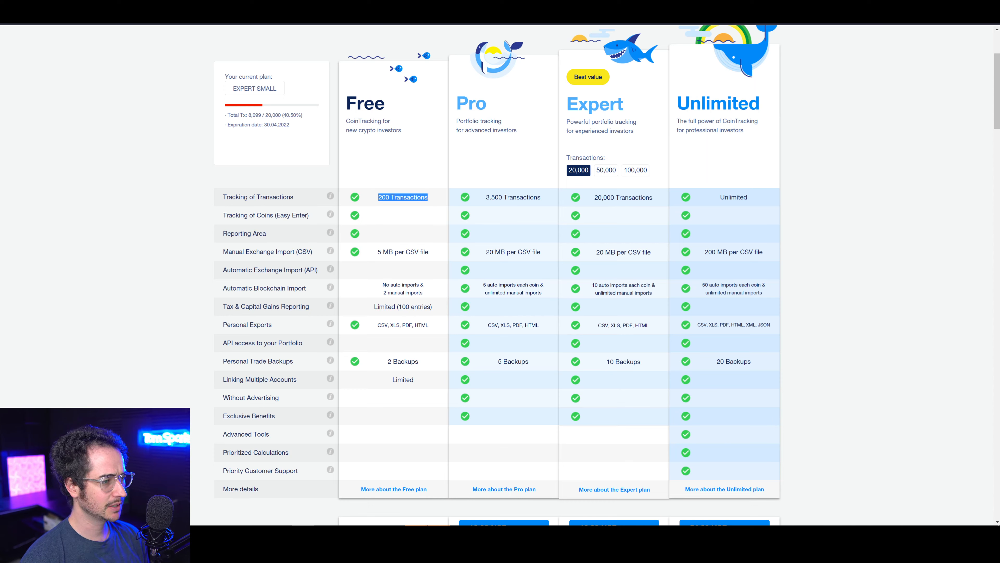
pyautogui.click(390, 354)
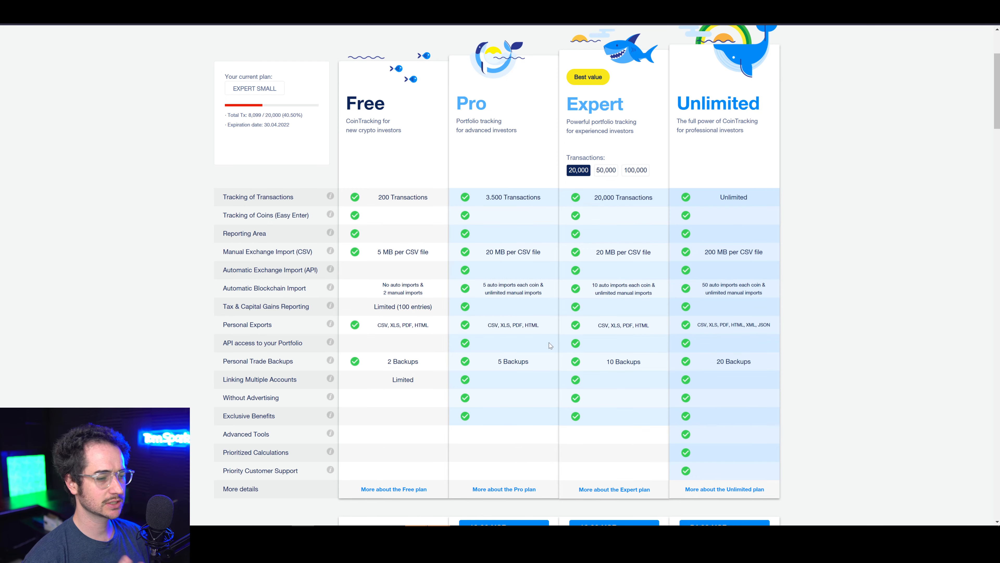
# - Review the feature rows across the plans and read the explanation of Priority Customer Support
pyautogui.scroll(-1, 625, 312)
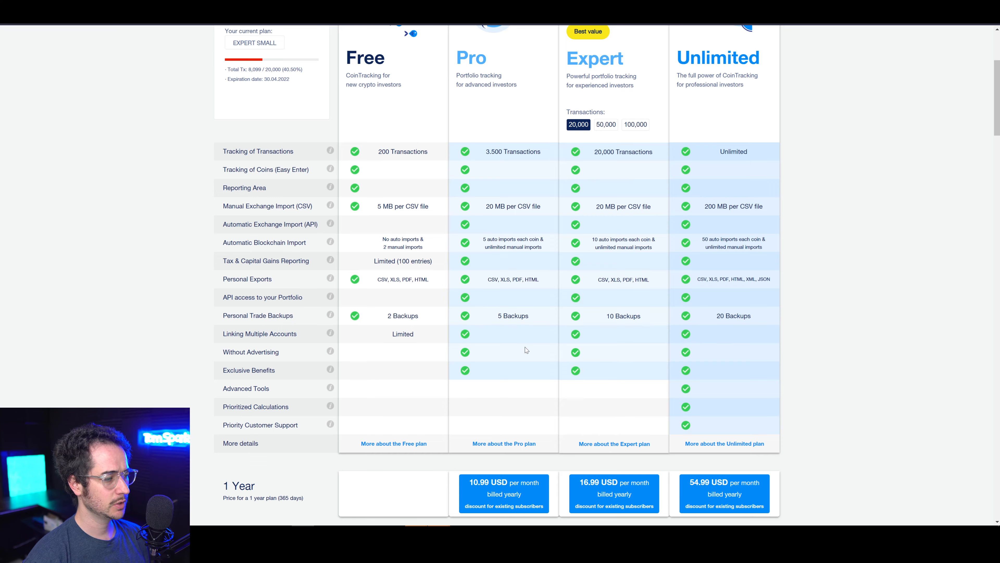
pyautogui.scroll(-1, 526, 348)
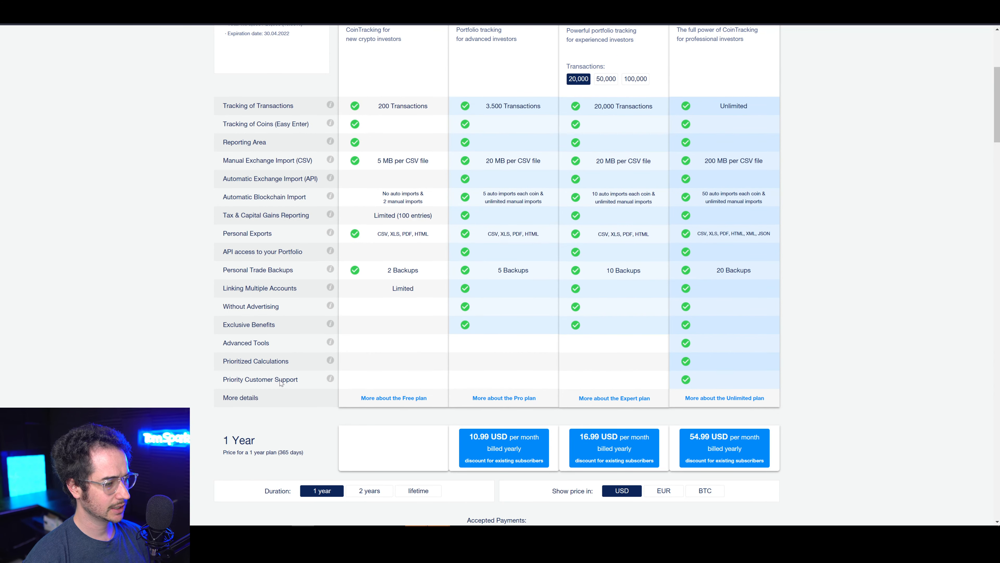
pyautogui.scroll(1, 754, 377)
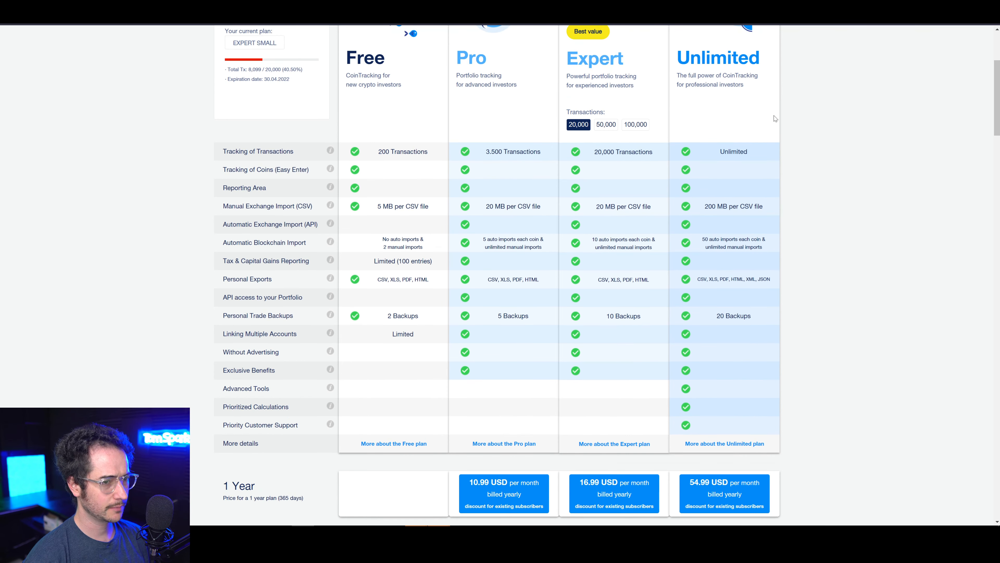
pyautogui.scroll(-1, 760, 423)
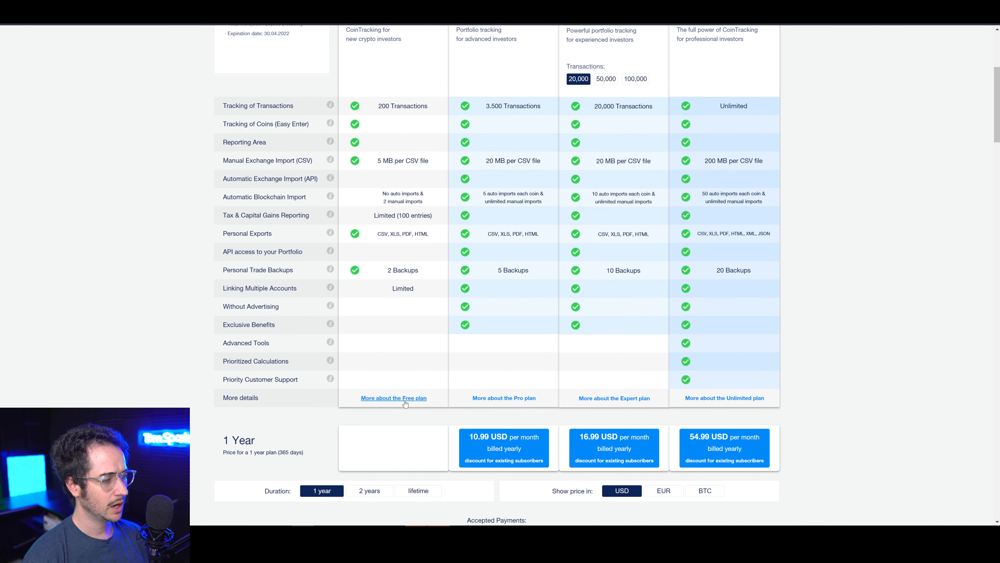
pyautogui.moveTo(331, 379)
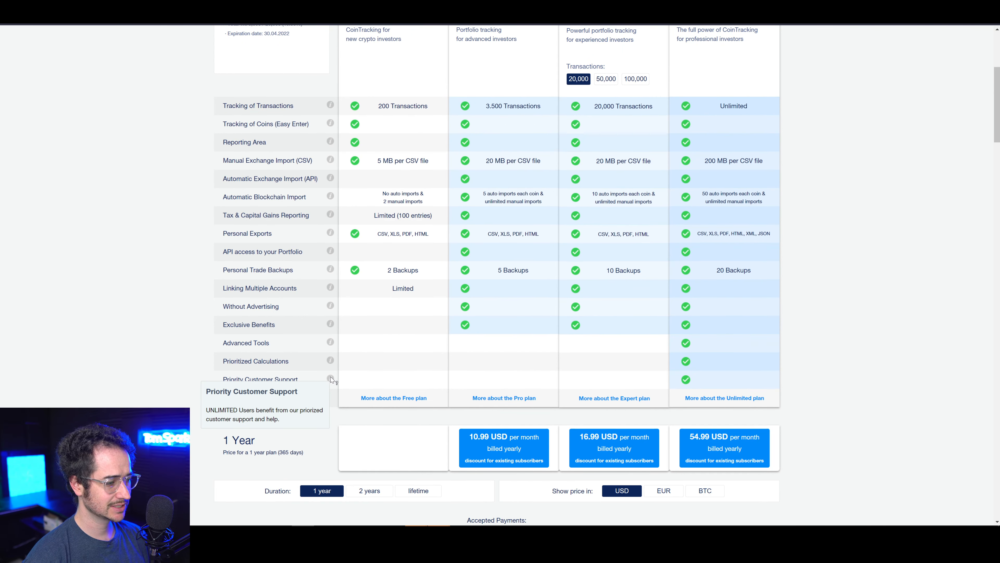
pyautogui.scroll(1, 611, 247)
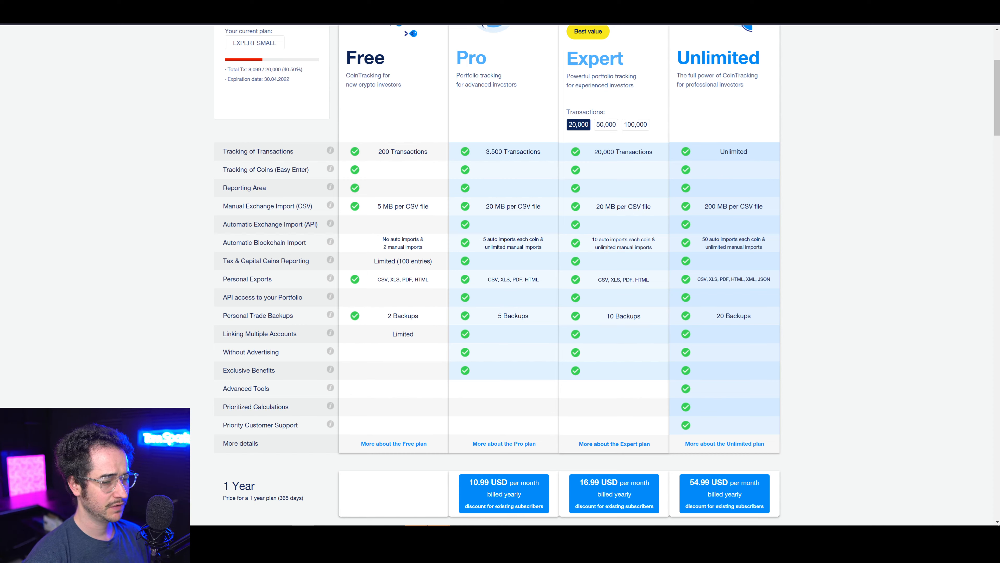
# - Examine the Unlimited plan's automatic blockchain import allowance and compare its features with the Pro and Expert plans
pyautogui.moveTo(702, 239); pyautogui.dragTo(767, 242)
pyautogui.click(769, 245)
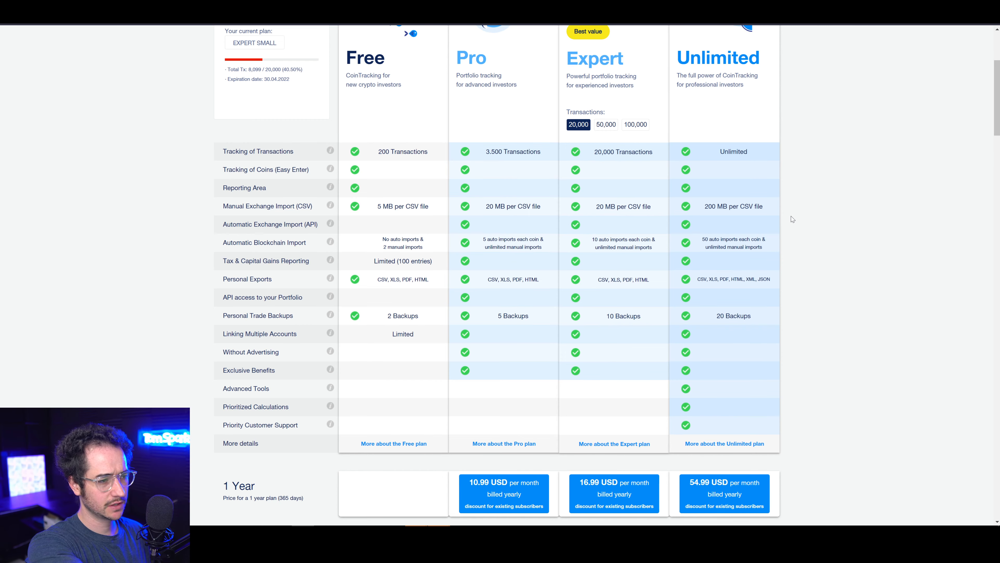
pyautogui.scroll(-1, 745, 298)
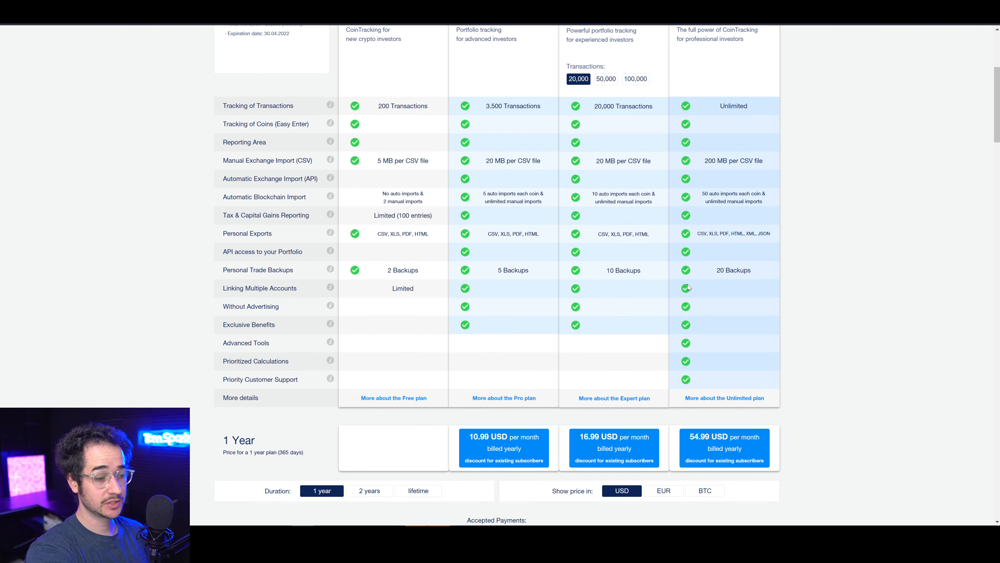
pyautogui.scroll(1, 564, 288)
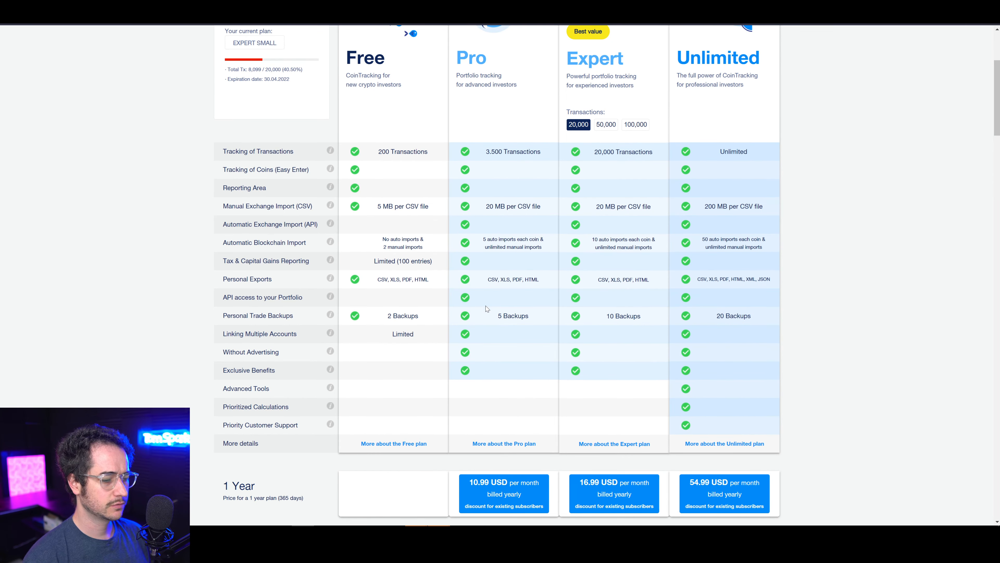
pyautogui.scroll(-2, 511, 263)
pyautogui.scroll(2, 520, 257)
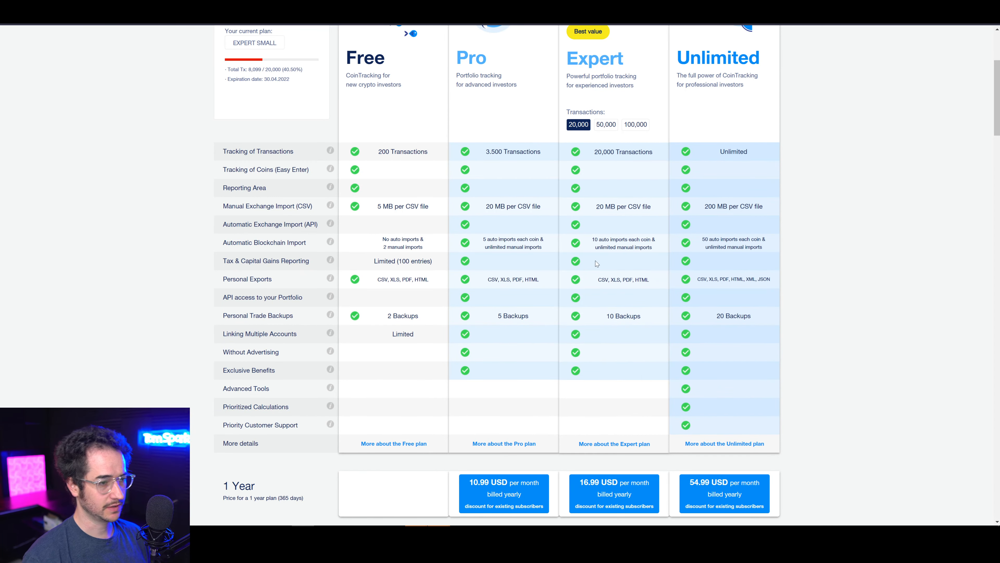
pyautogui.scroll(-1, 631, 260)
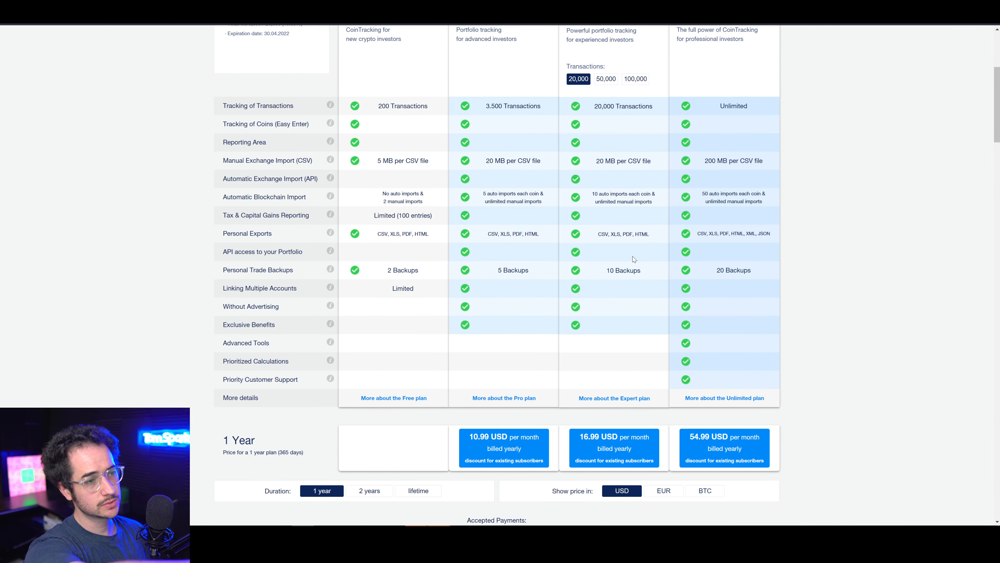
pyautogui.scroll(1, 615, 188)
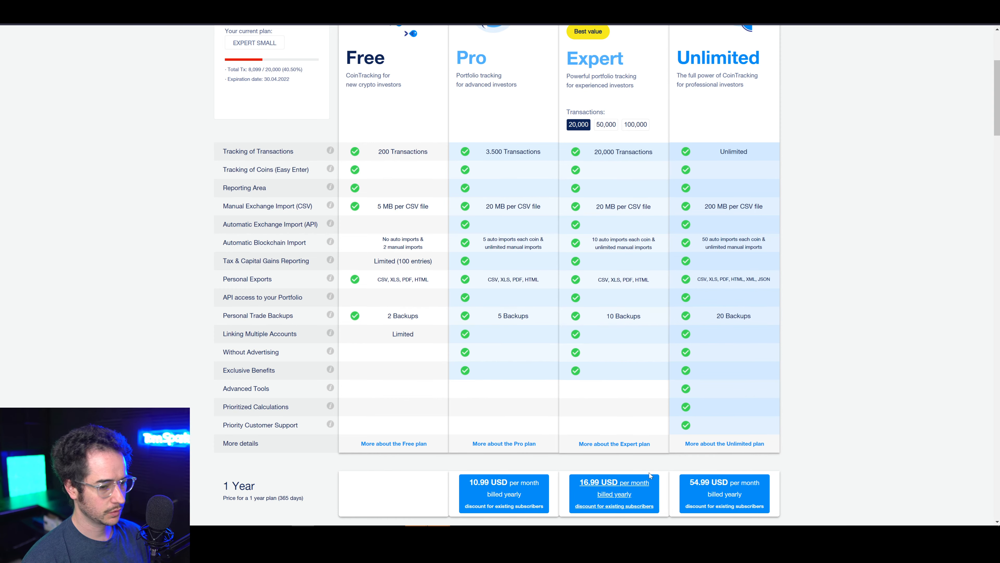
# - Compare the one-year prices of the Pro, Expert and Unlimited plans against their listed features
pyautogui.scroll(1, 778, 423)
pyautogui.scroll(-3, 779, 420)
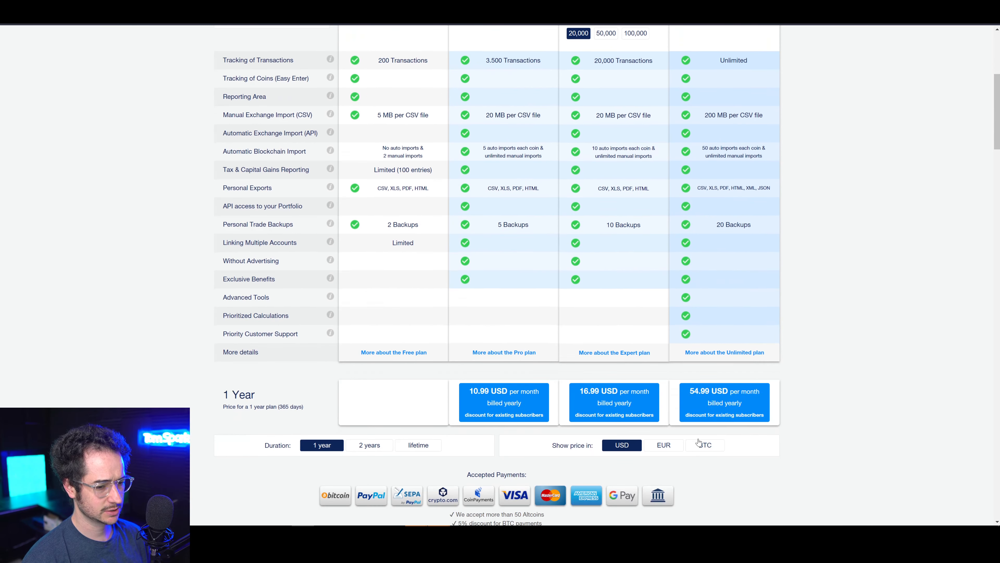
pyautogui.scroll(2, 782, 418)
pyautogui.scroll(1, 773, 410)
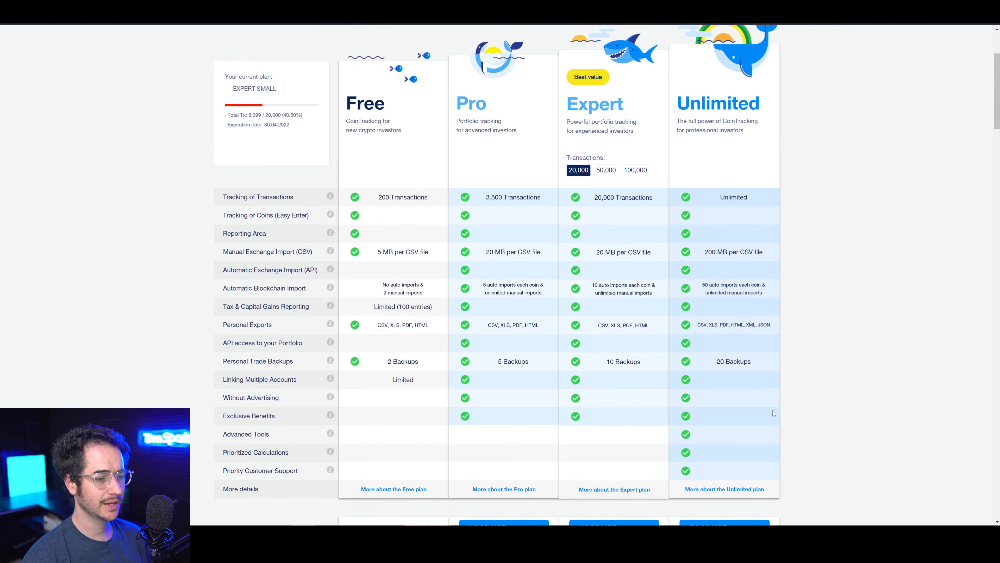
pyautogui.scroll(-2, 773, 410)
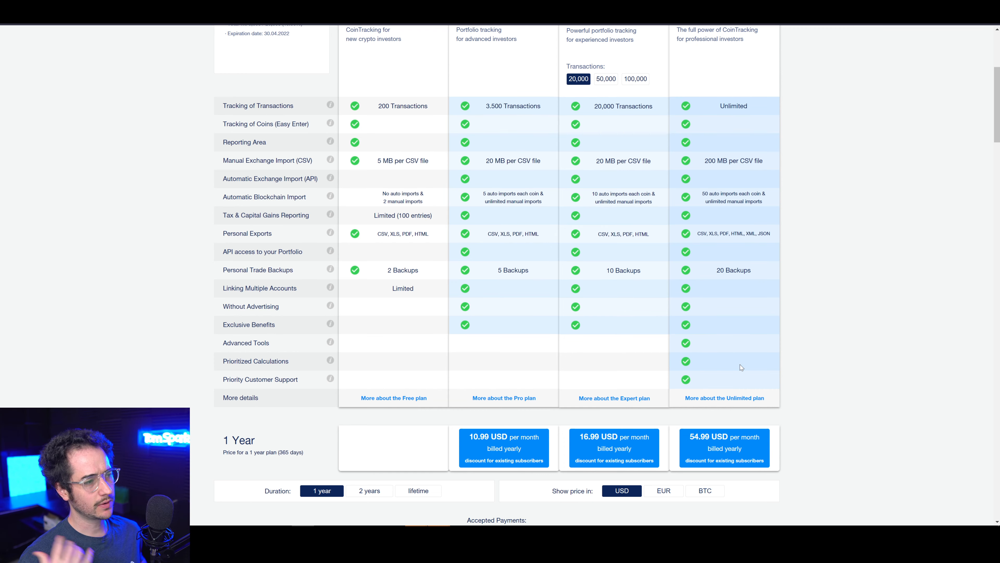
pyautogui.scroll(2, 742, 368)
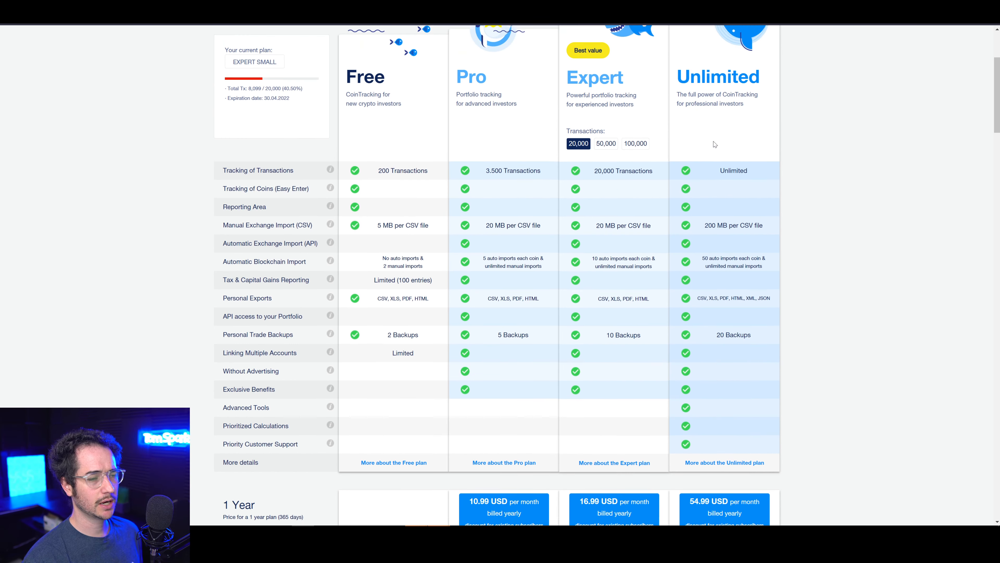
pyautogui.scroll(-1, 873, 359)
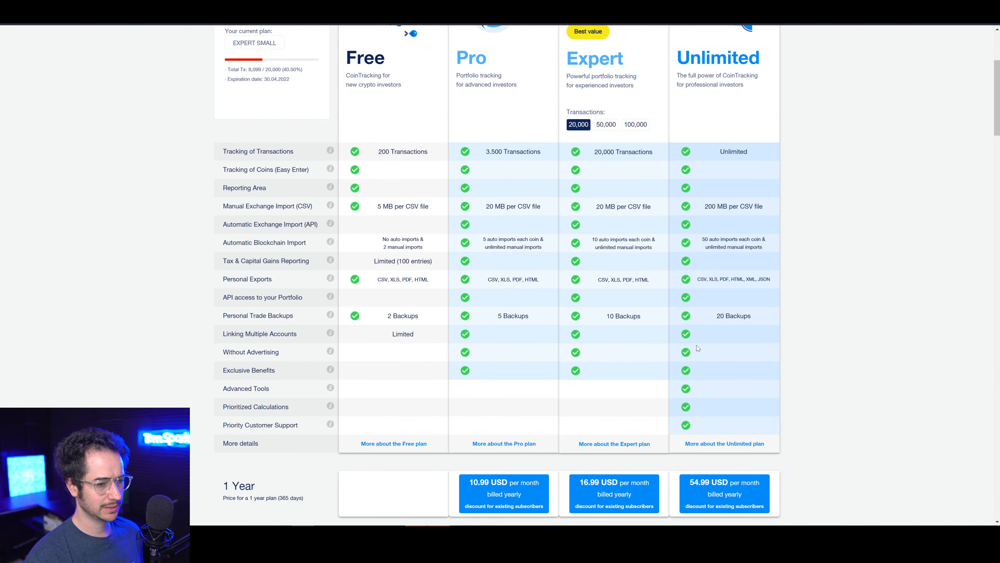
pyautogui.scroll(-2, 762, 286)
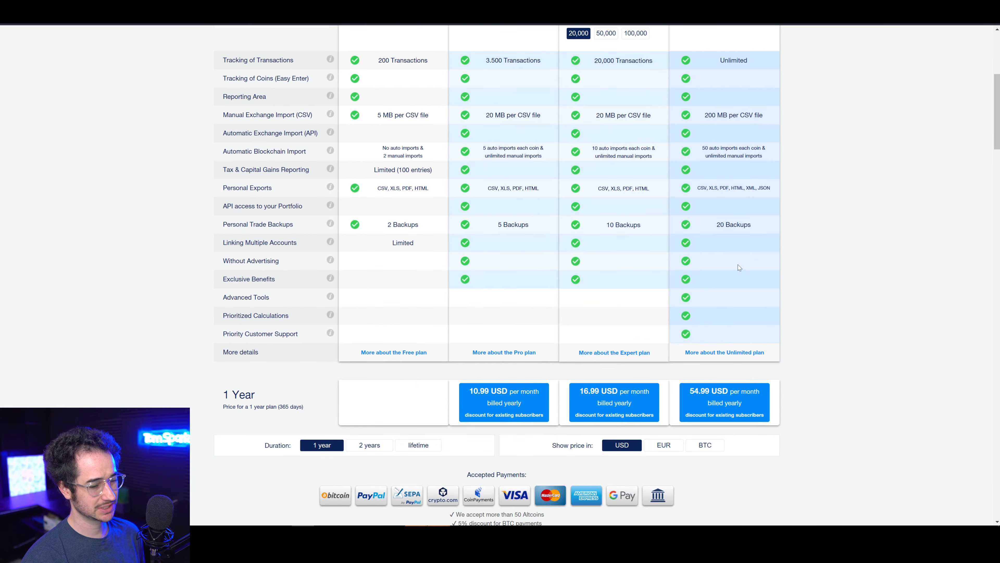
pyautogui.scroll(2, 740, 262)
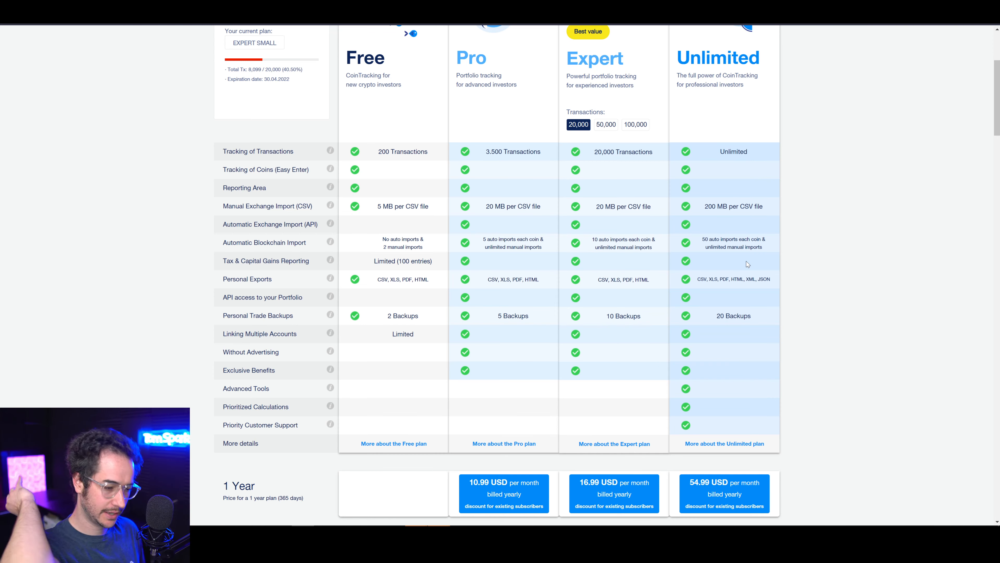
pyautogui.scroll(-2, 670, 295)
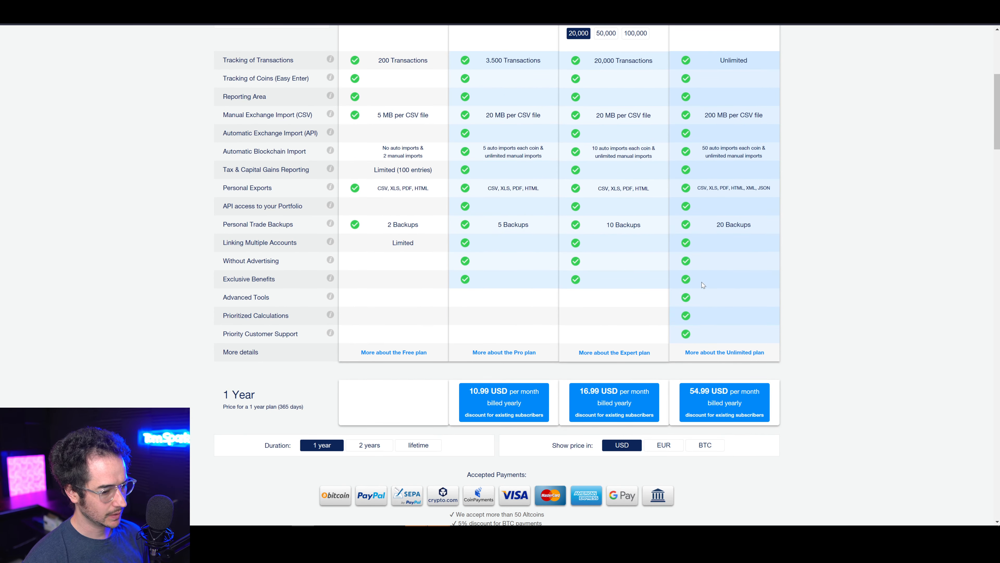
pyautogui.scroll(2, 749, 282)
pyautogui.scroll(-3, 786, 284)
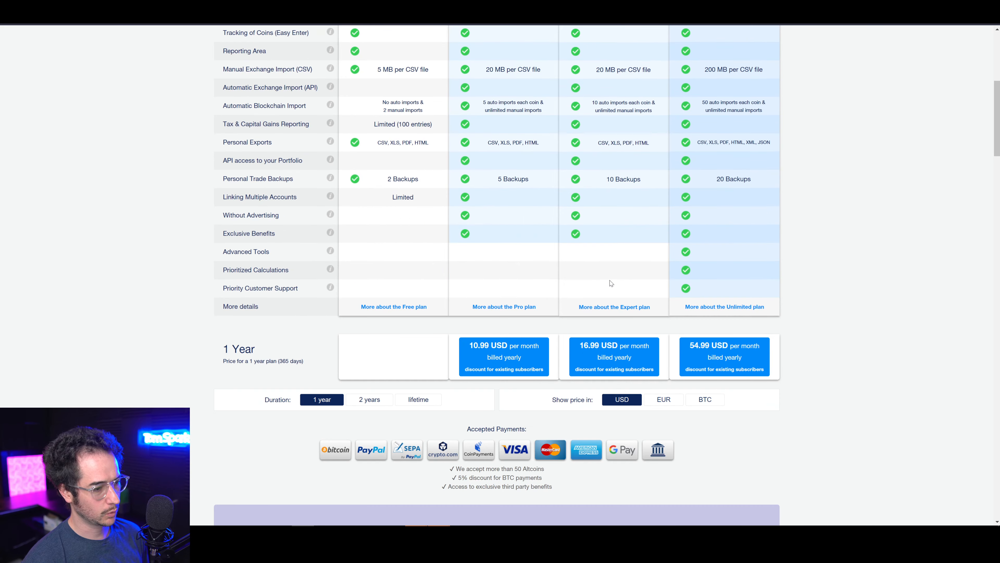
# - Compare the plan prices for the 1 year, 2 years and lifetime durations, ending on lifetime
pyautogui.click(381, 401)
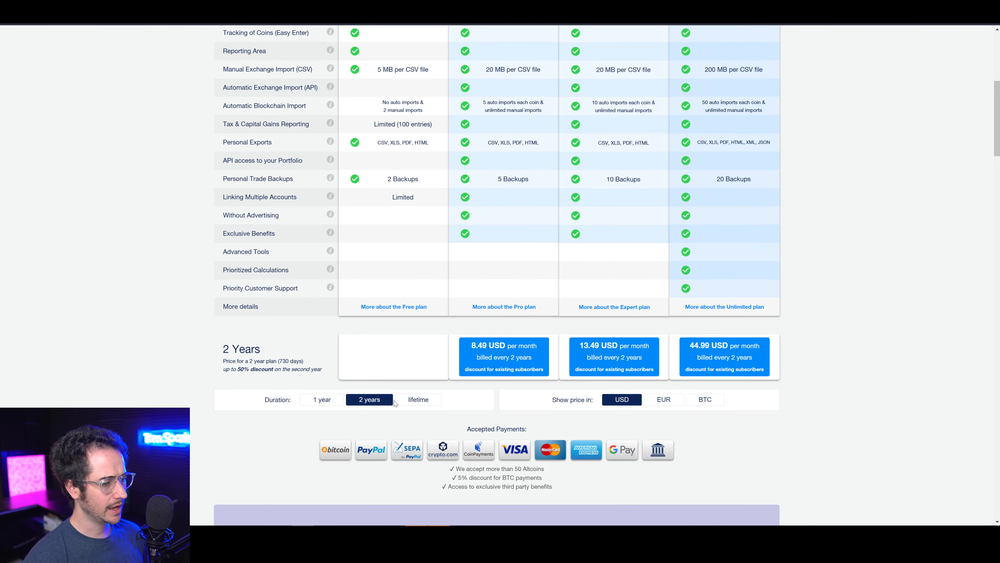
pyautogui.click(424, 404)
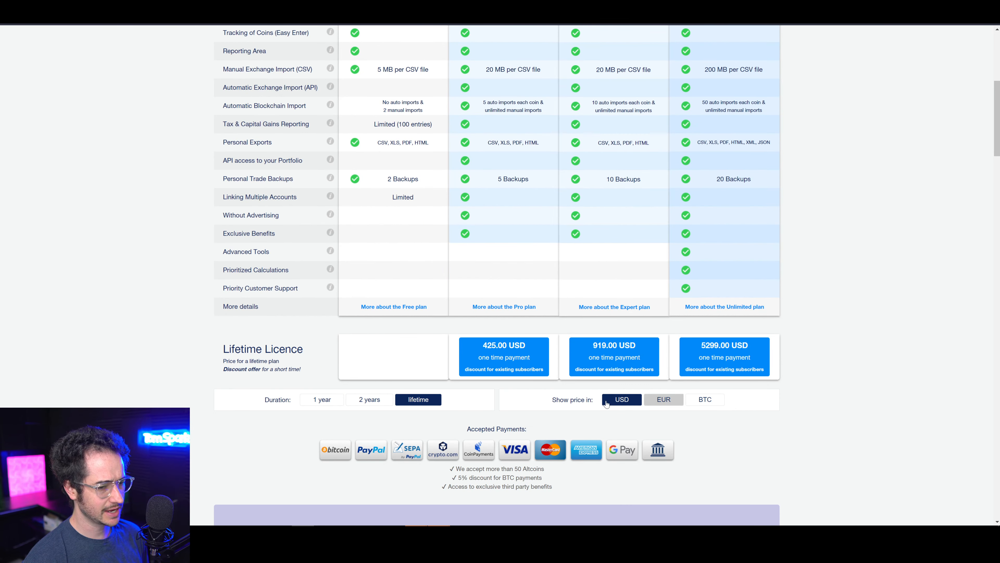
pyautogui.click(367, 402)
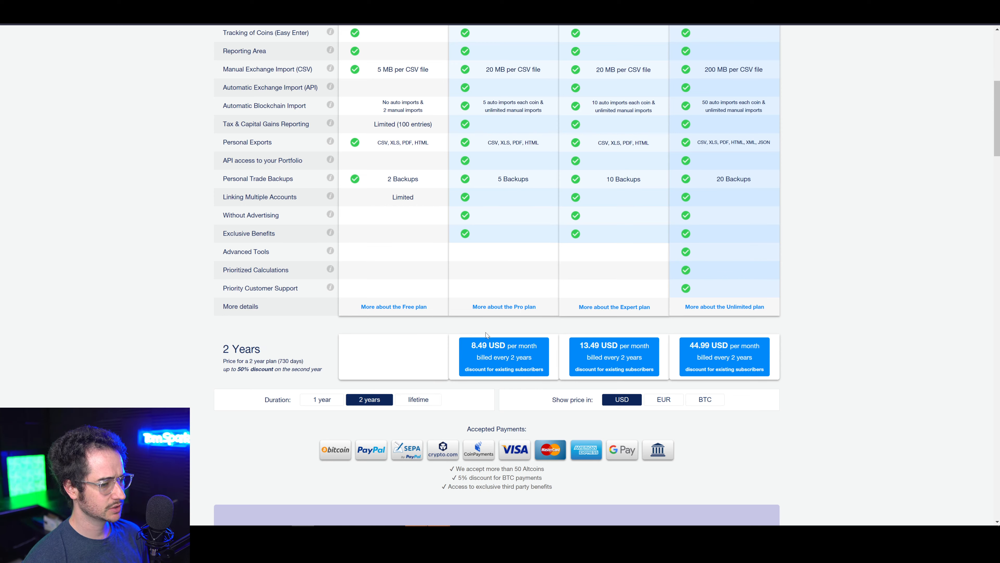
pyautogui.click(325, 399)
pyautogui.click(363, 400)
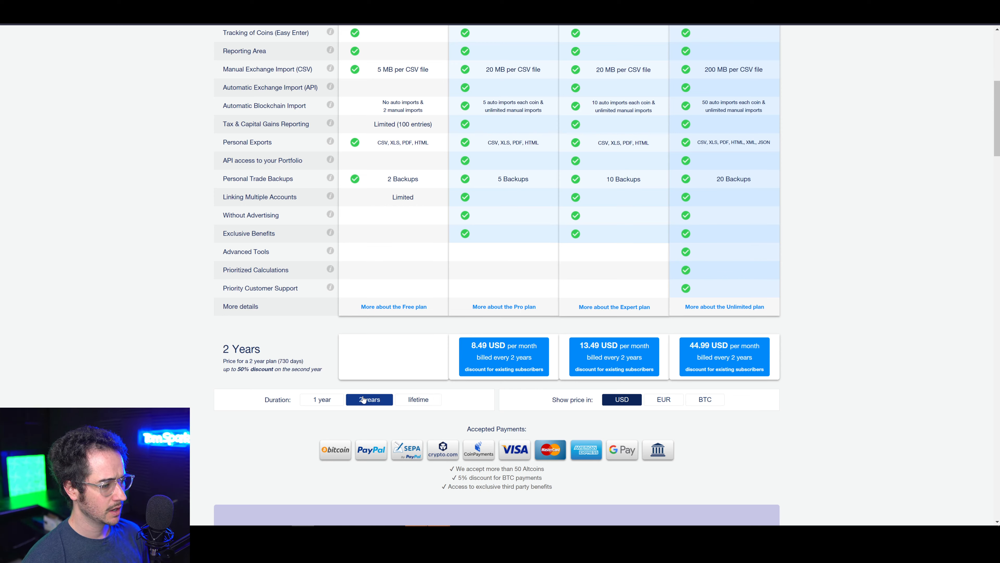
pyautogui.click(419, 399)
pyautogui.click(365, 400)
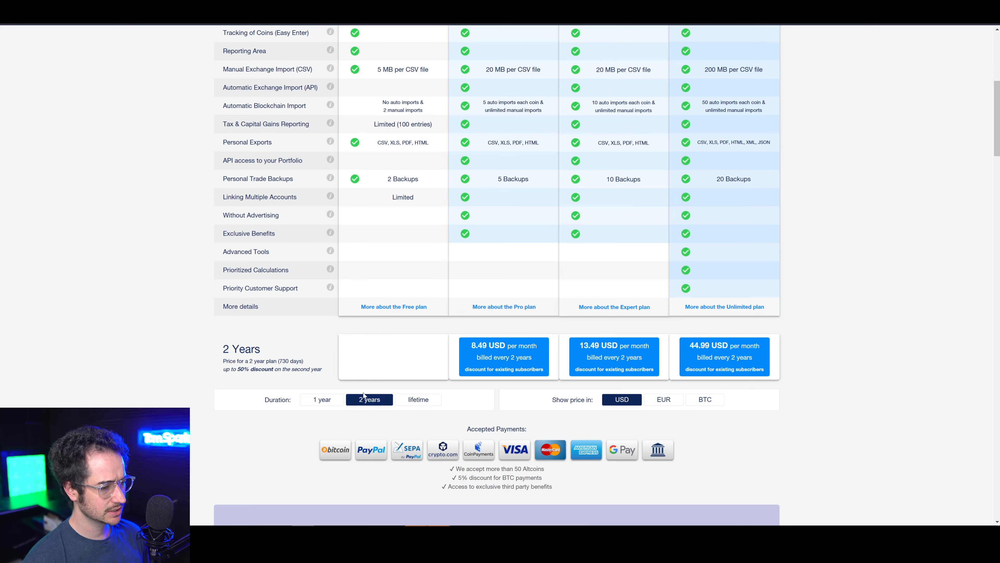
pyautogui.click(420, 403)
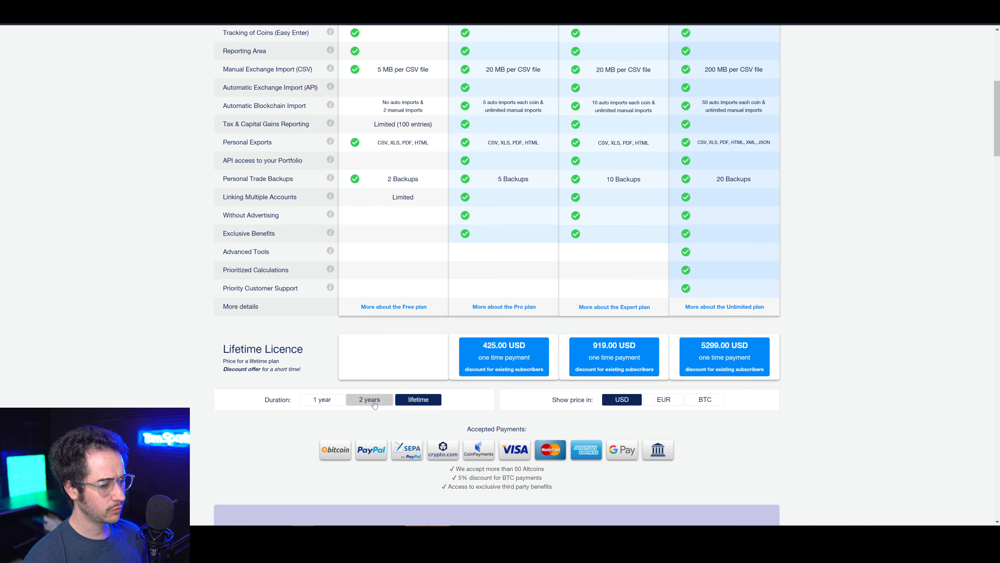
pyautogui.click(374, 404)
pyautogui.click(418, 400)
pyautogui.click(369, 400)
pyautogui.click(403, 405)
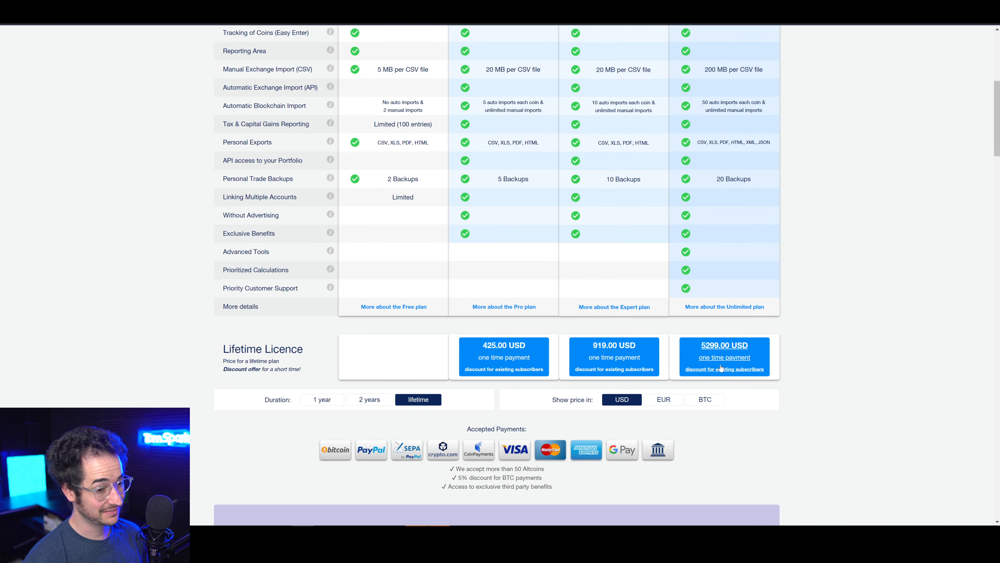
pyautogui.scroll(7, 719, 378)
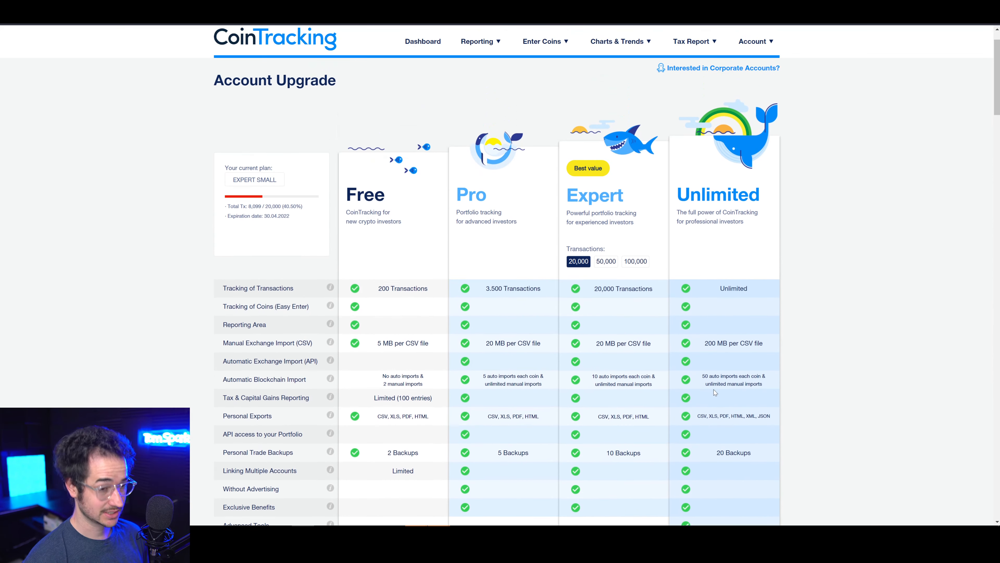
pyautogui.scroll(-1, 717, 388)
pyautogui.scroll(1, 716, 388)
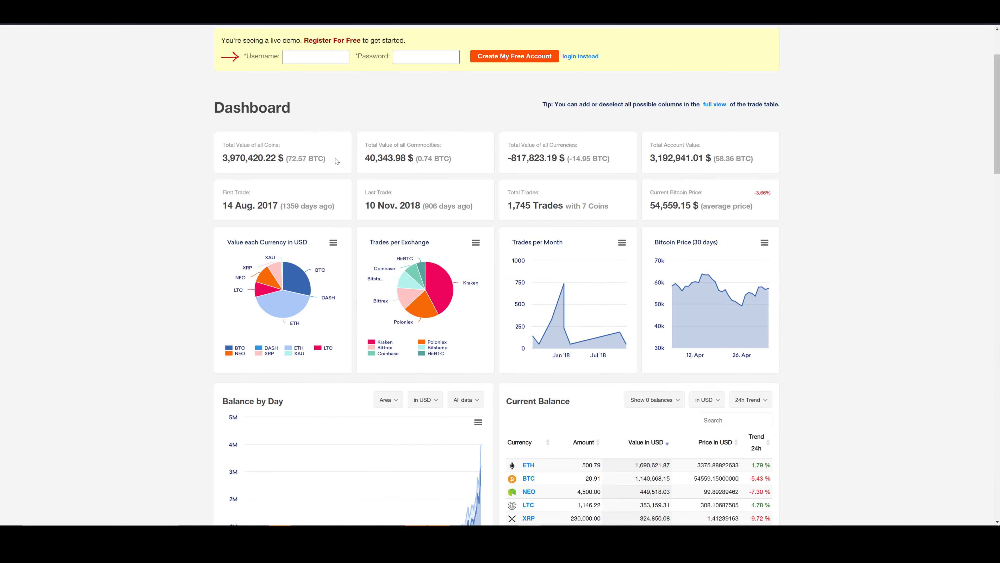
# - Examine the total value of all coins and the daily and current balances on the demo dashboard
pyautogui.moveTo(330, 160); pyautogui.dragTo(207, 152)
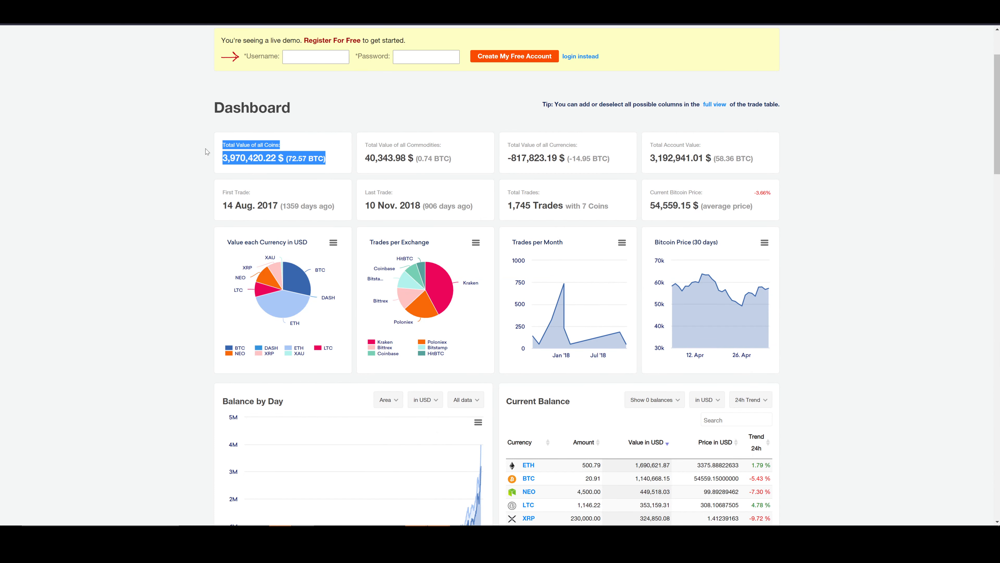
pyautogui.scroll(-6, 410, 195)
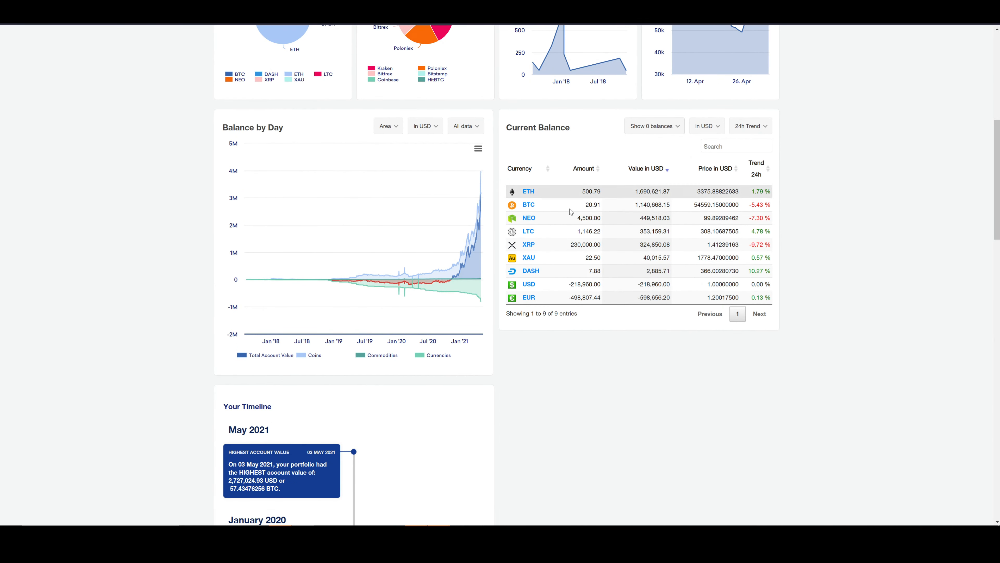
# - Read the portfolio timeline on the demo dashboard back to its sign-up entry, and return to the dashboard's summary
pyautogui.scroll(-13, 418, 254)
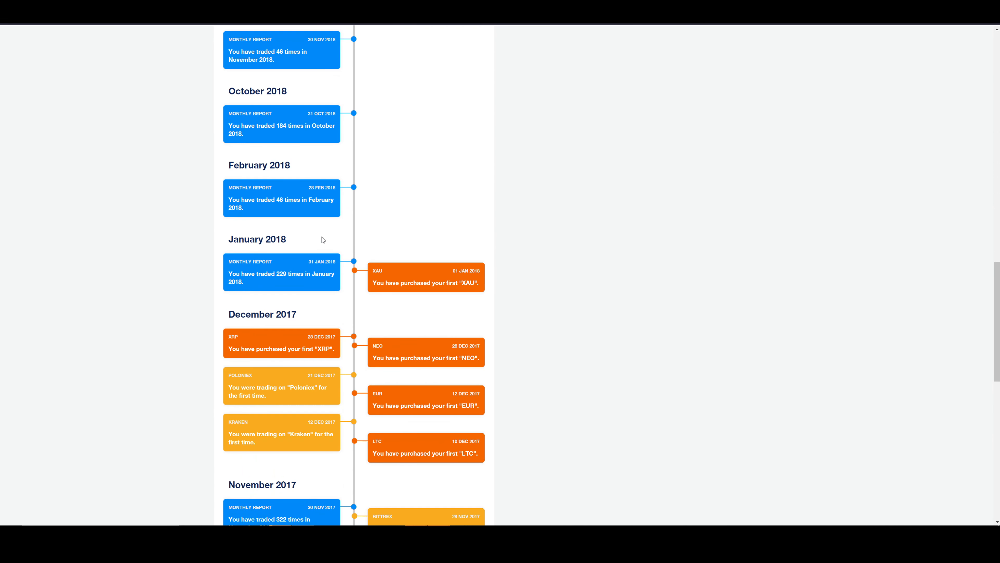
pyautogui.scroll(-12, 323, 240)
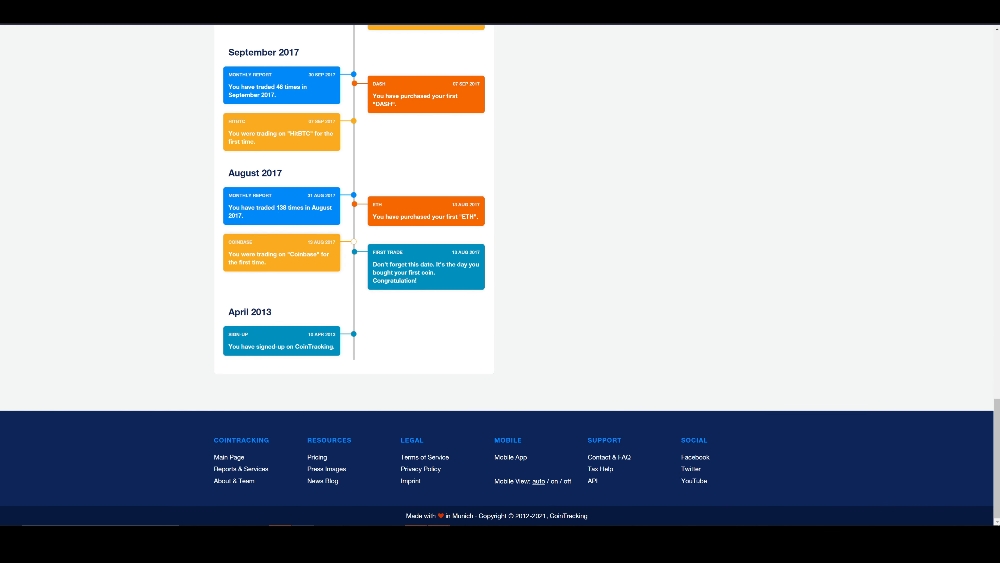
pyautogui.scroll(20, 292, 233)
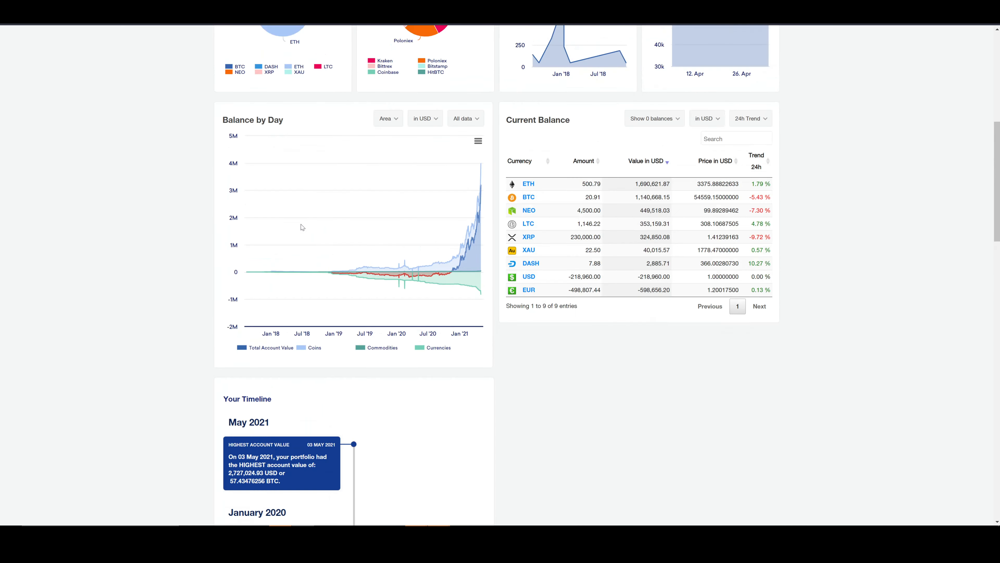
pyautogui.scroll(8, 301, 224)
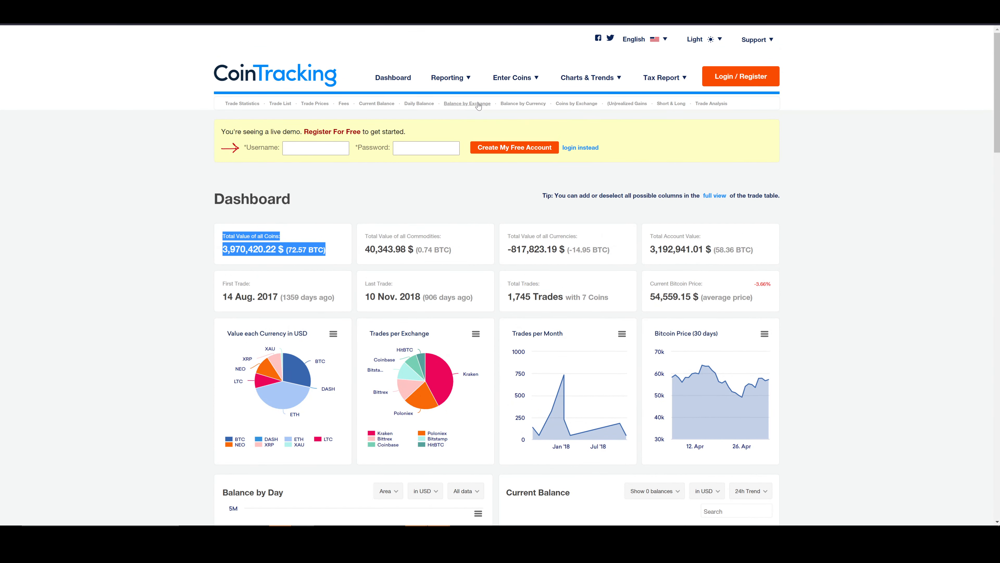
# - Open the Trade Statistics report and examine its charts of currency values, currency amounts and trading volume in USD
pyautogui.moveTo(448, 78)
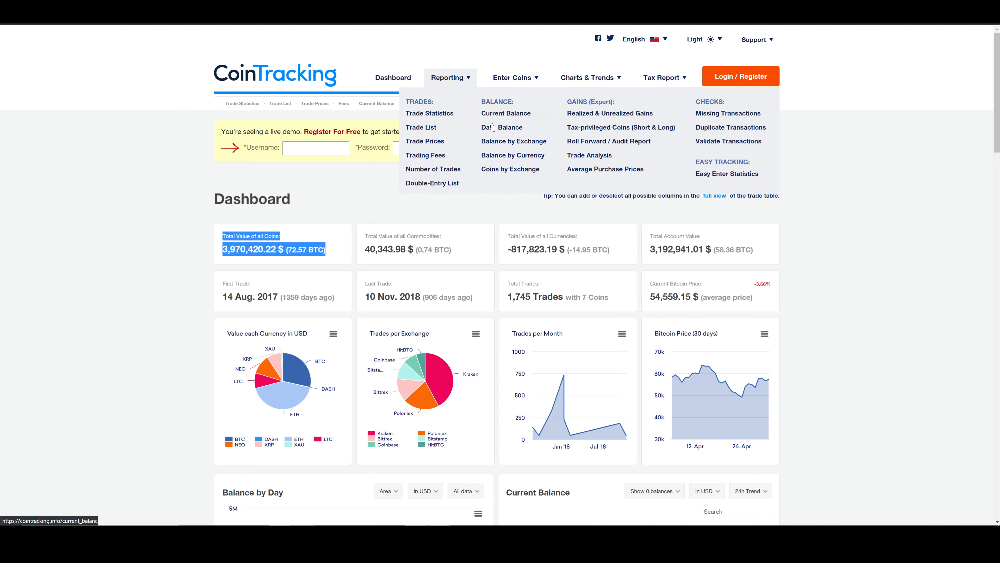
pyautogui.click(433, 115)
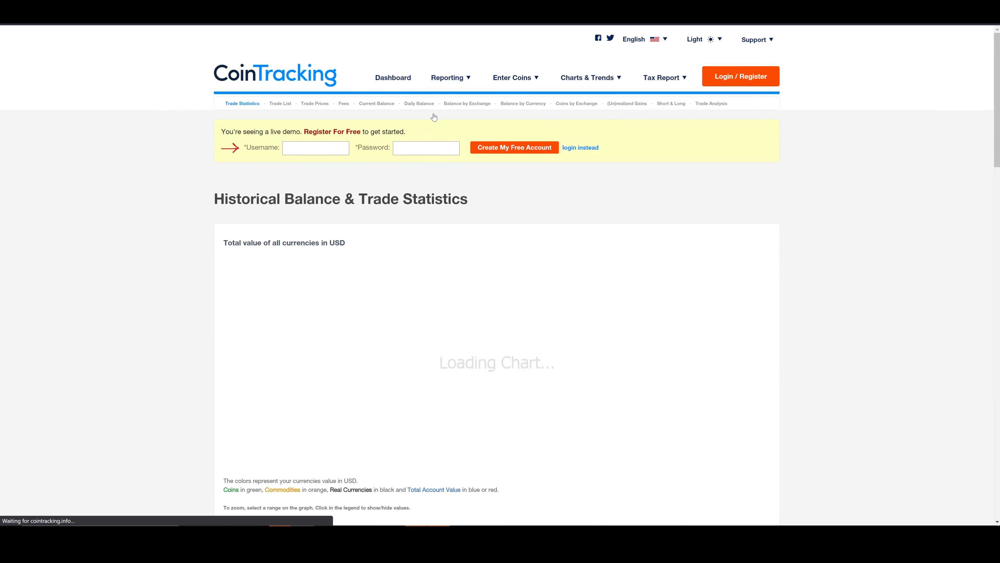
pyautogui.scroll(-3, 433, 249)
pyautogui.scroll(-10, 436, 250)
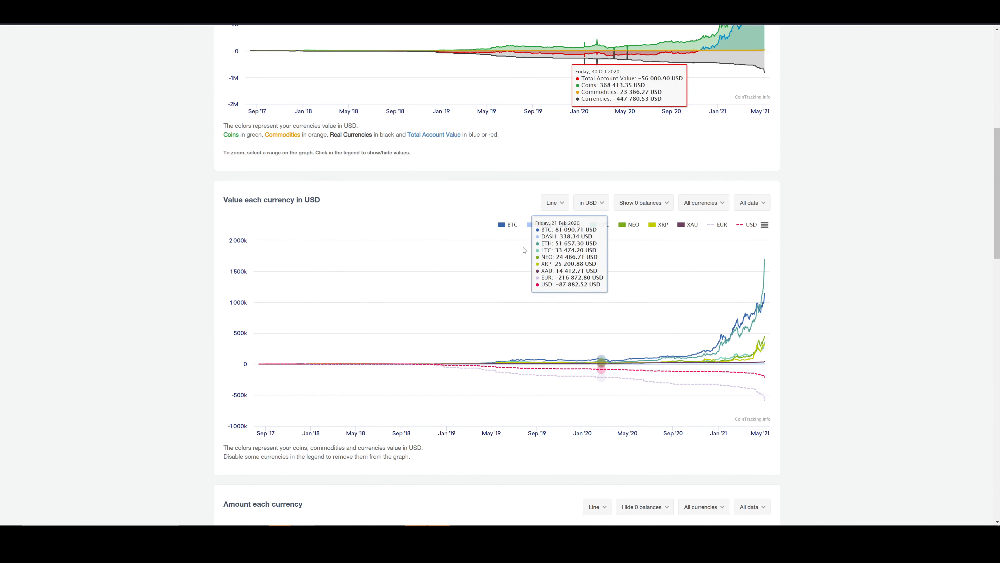
pyautogui.scroll(-7, 571, 323)
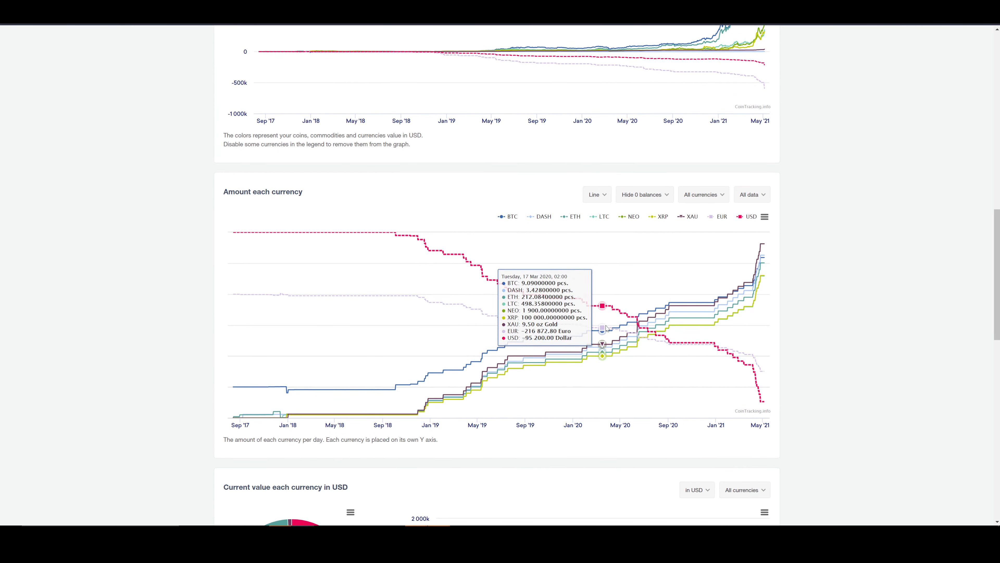
pyautogui.scroll(-10, 638, 348)
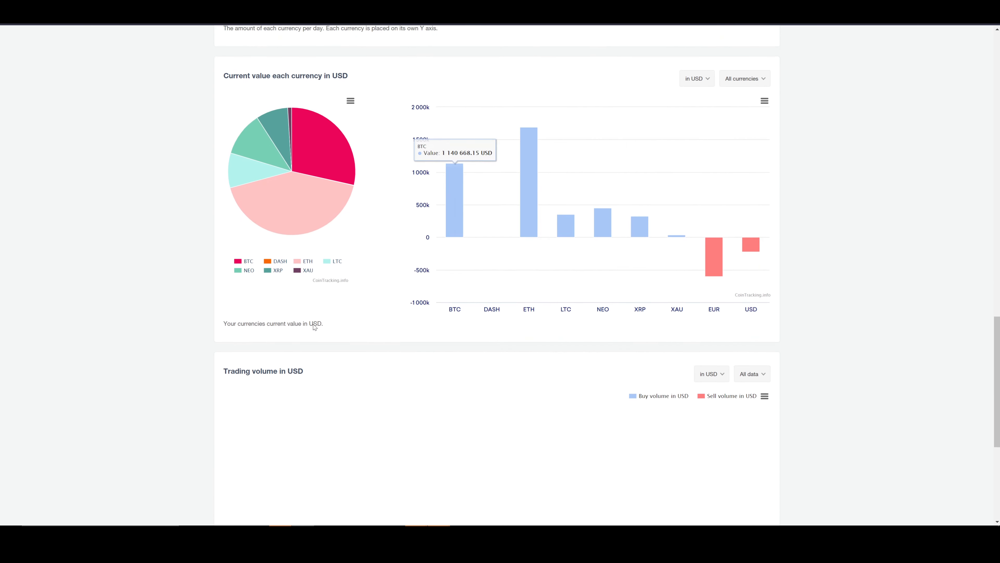
pyautogui.scroll(-1, 630, 335)
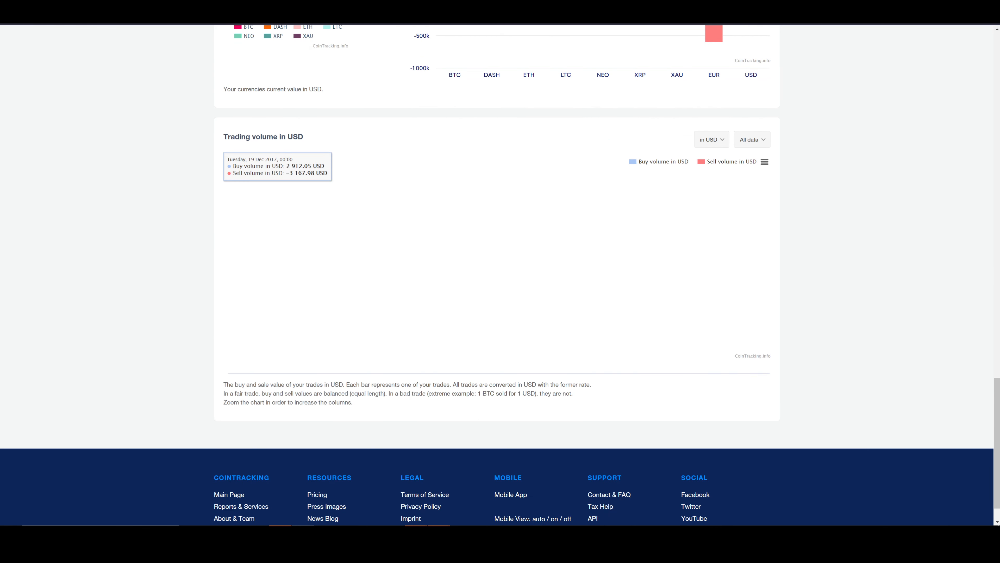
pyautogui.scroll(20, 694, 420)
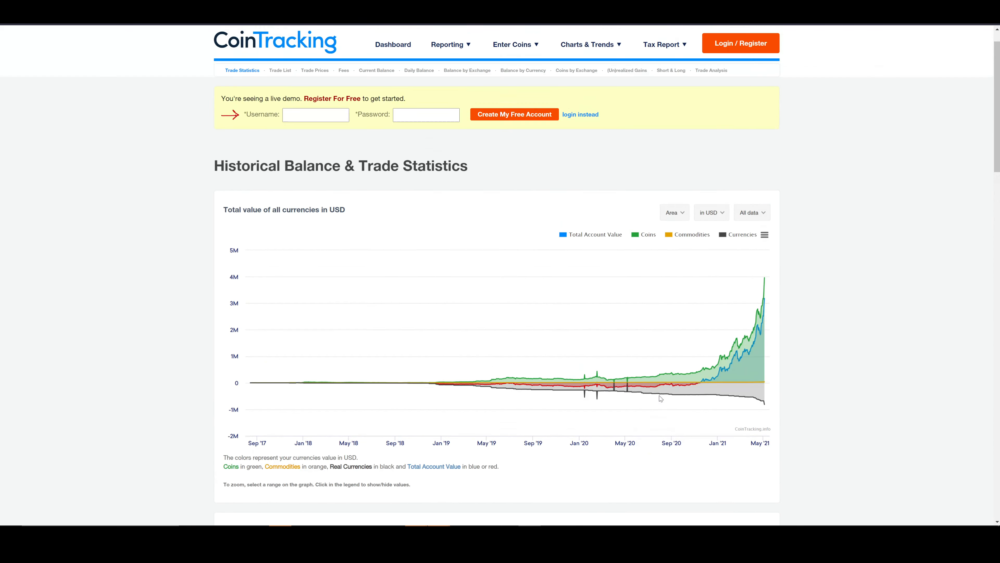
pyautogui.scroll(1, 661, 398)
# - Review the available report types and the ways of entering coins, including bulk and exchange imports
pyautogui.moveTo(447, 77)
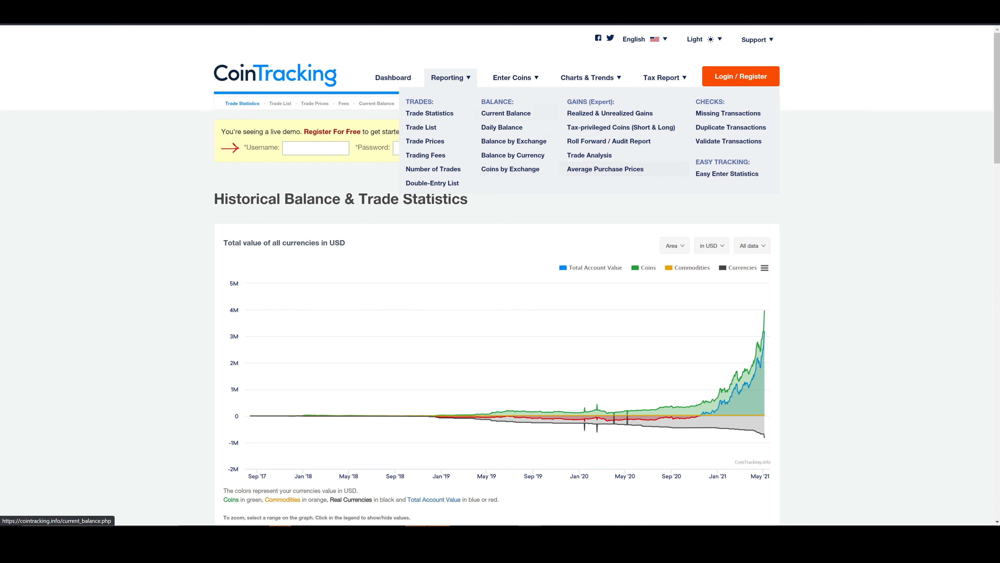
pyautogui.moveTo(514, 79)
pyautogui.moveTo(543, 179)
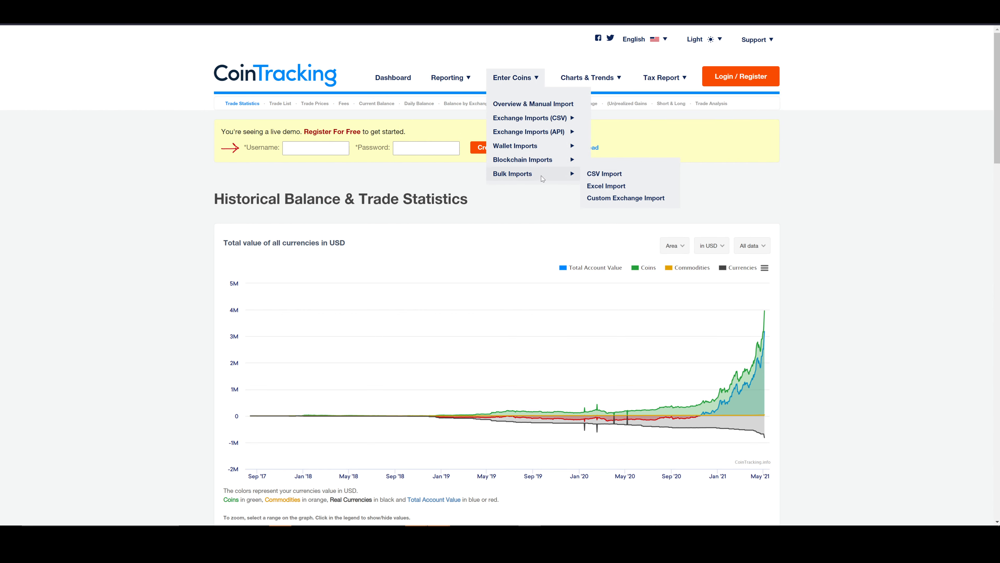
pyautogui.moveTo(560, 123)
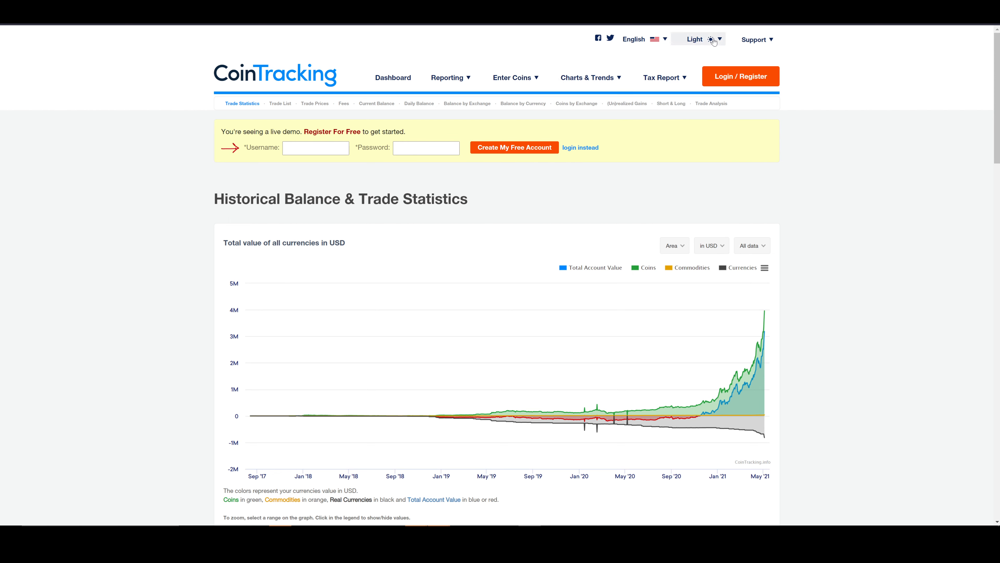
# - Switch the site's display theme to Dark and look over the trade statistics page
pyautogui.click(708, 69)
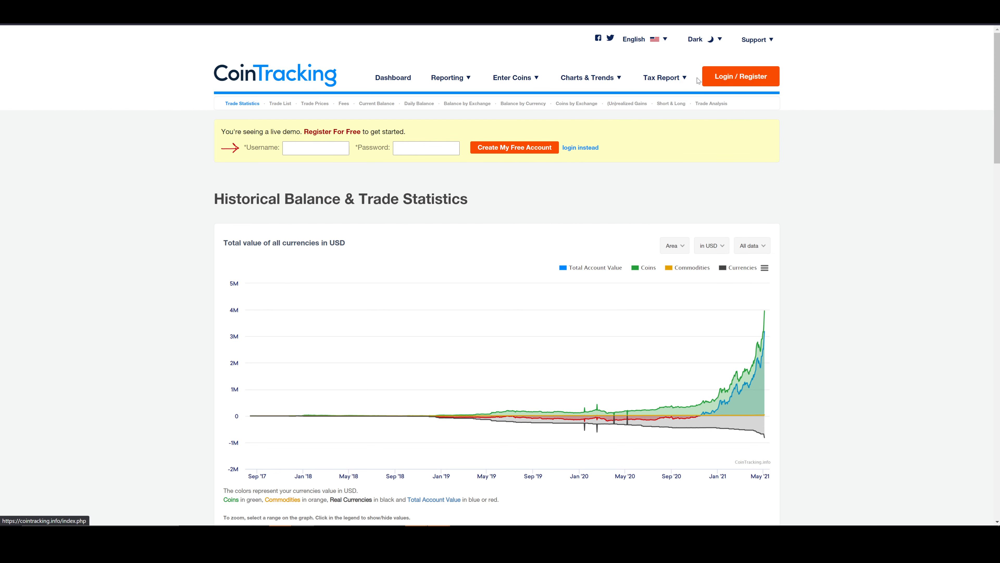
pyautogui.scroll(-6, 467, 352)
pyautogui.scroll(-20, 467, 352)
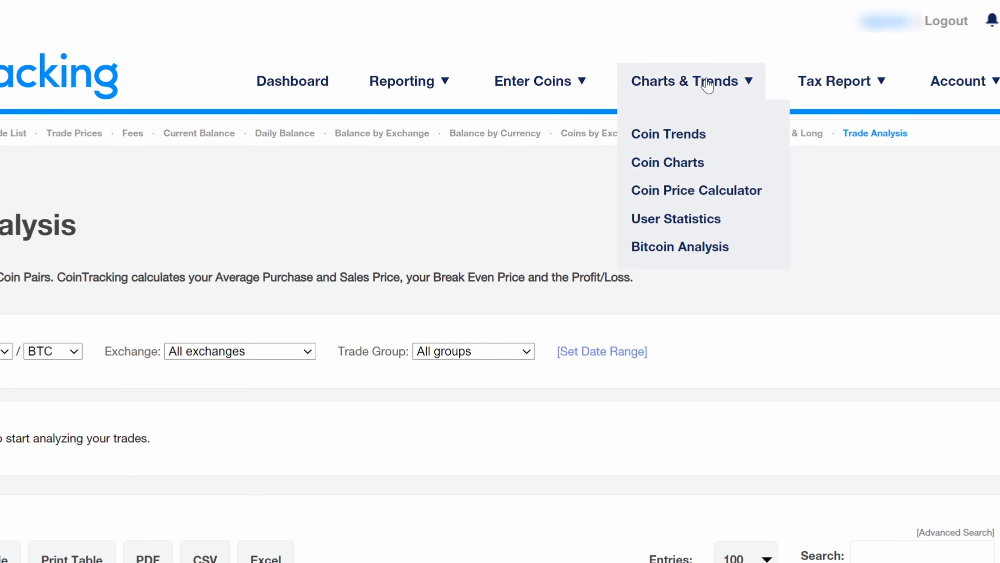
# - Examine which exchanges support CSV import and which wallets can be imported
pyautogui.moveTo(626, 188)
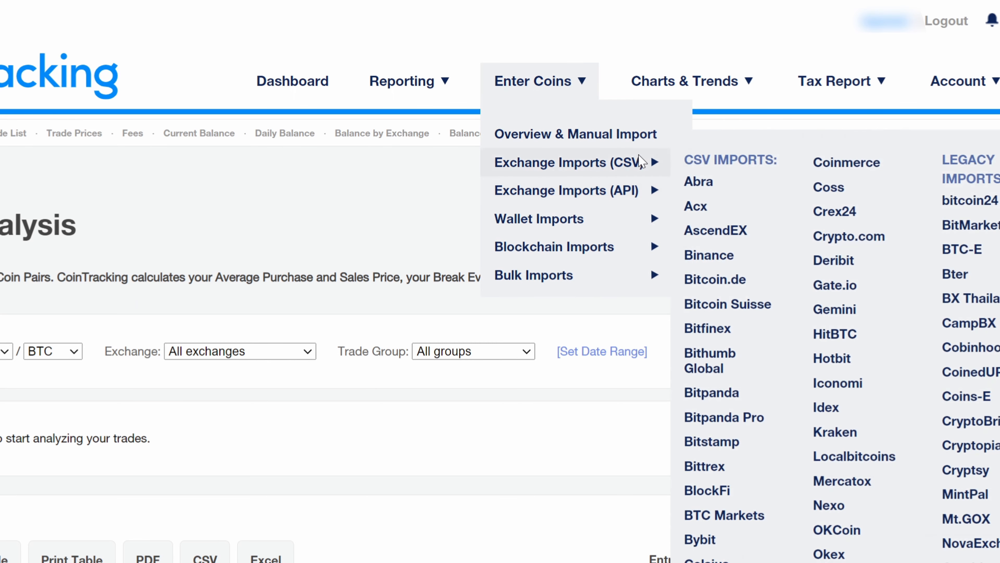
pyautogui.moveTo(636, 230)
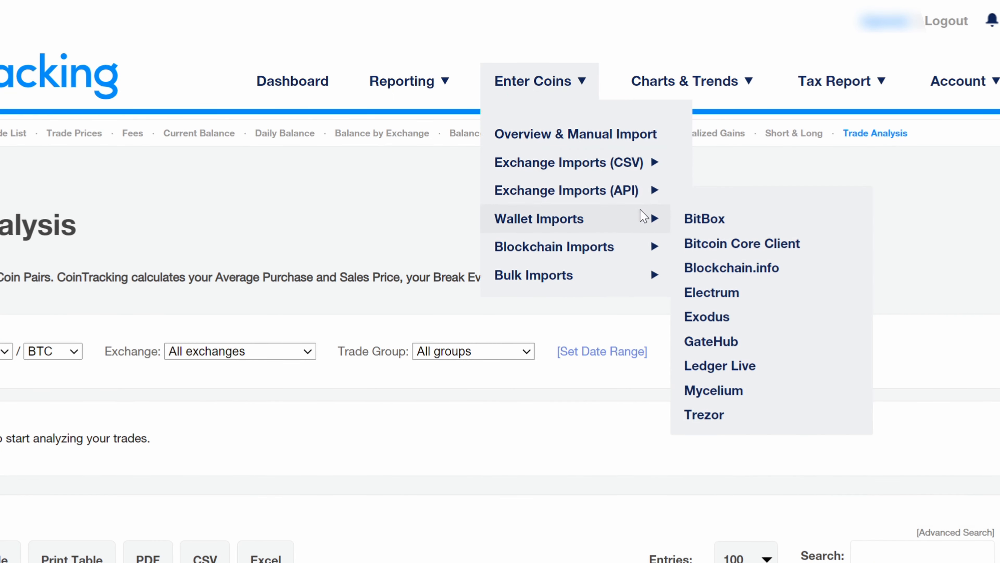
pyautogui.moveTo(429, 78)
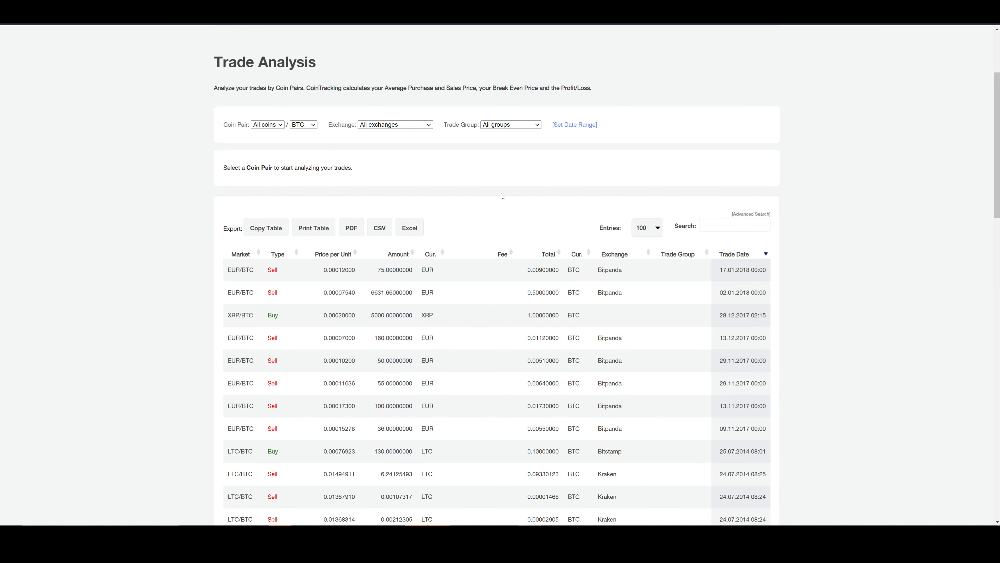
# - Examine the BTC trades listed in the Trade Analysis table with their prices, amounts, exchanges and dates
pyautogui.scroll(-10, 498, 199)
pyautogui.scroll(-6, 490, 208)
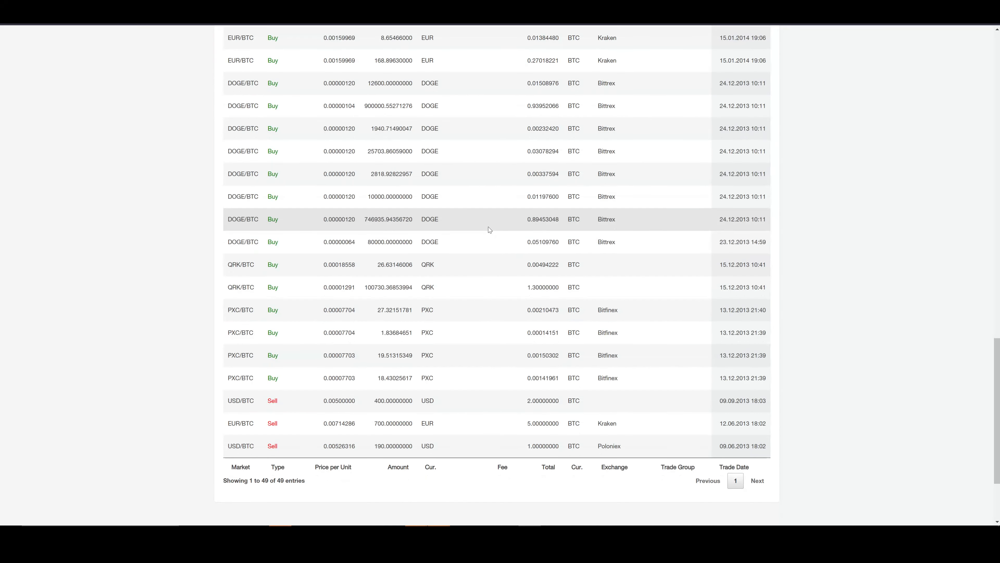
pyautogui.scroll(10, 496, 267)
pyautogui.scroll(3, 498, 288)
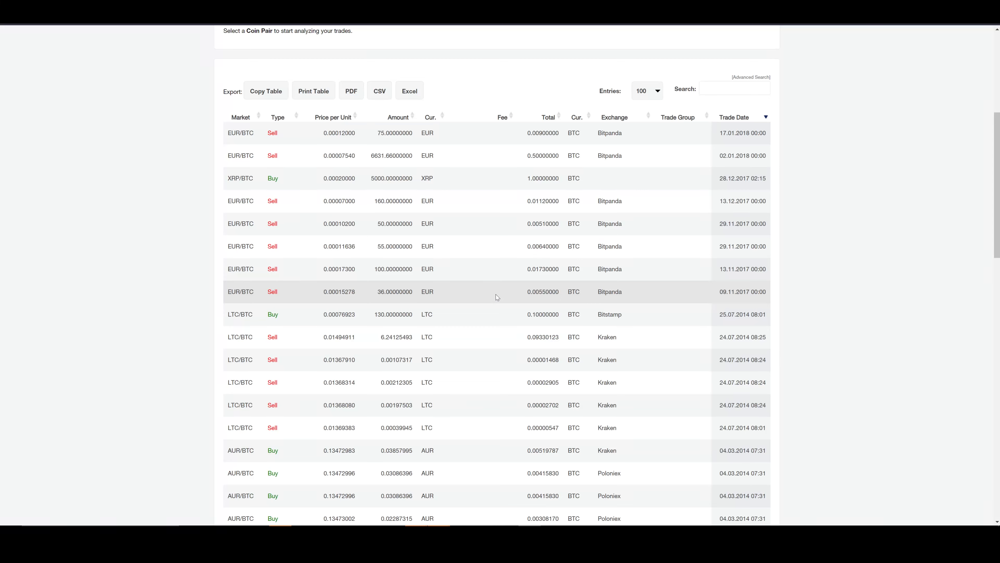
pyautogui.scroll(5, 500, 276)
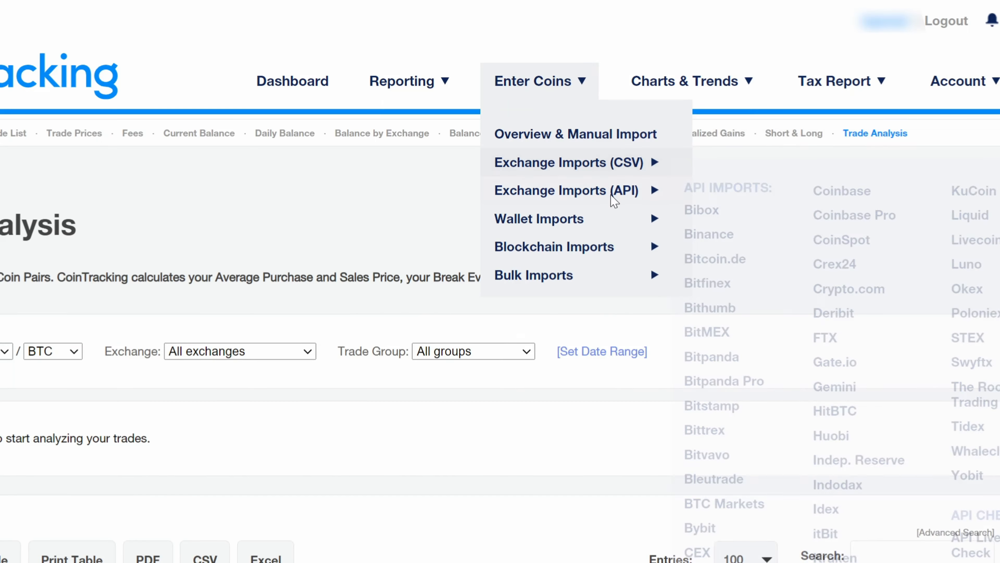
# - Examine the unrealized and realized gain or loss of each currency on the Realized and Unrealized Gains page
pyautogui.moveTo(499, 71)
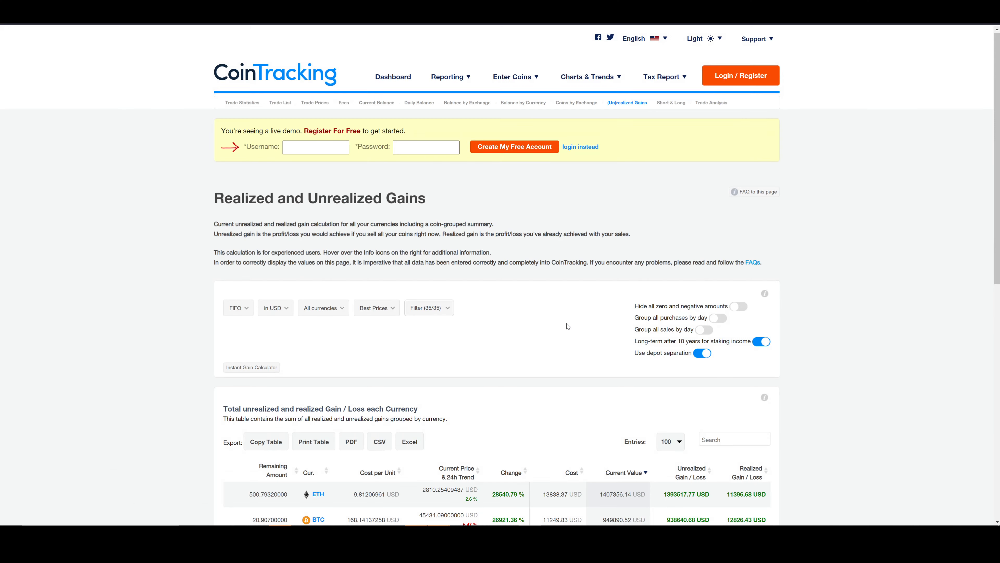
pyautogui.scroll(-5, 436, 214)
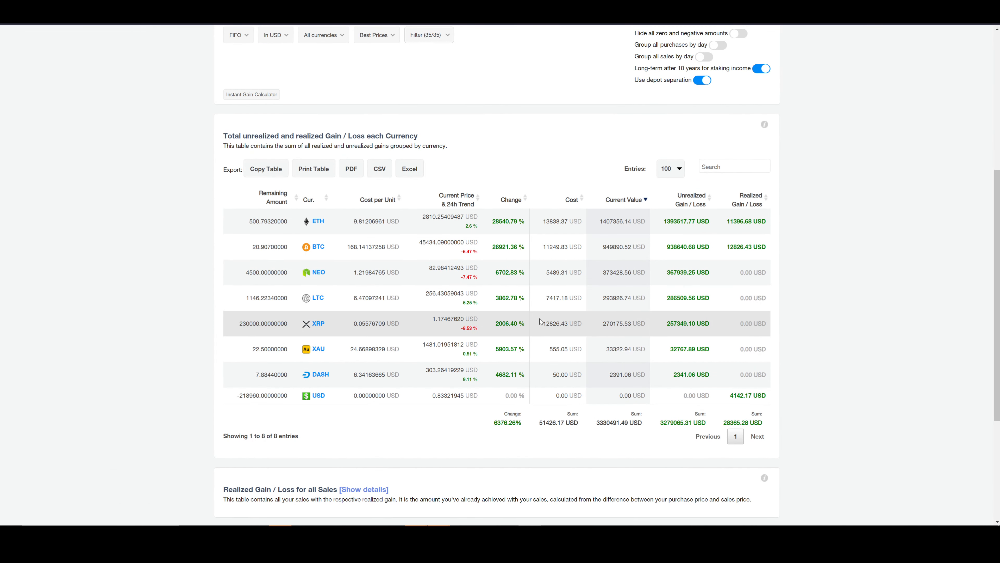
pyautogui.scroll(-1, 530, 380)
pyautogui.scroll(-3, 545, 341)
pyautogui.scroll(2, 591, 268)
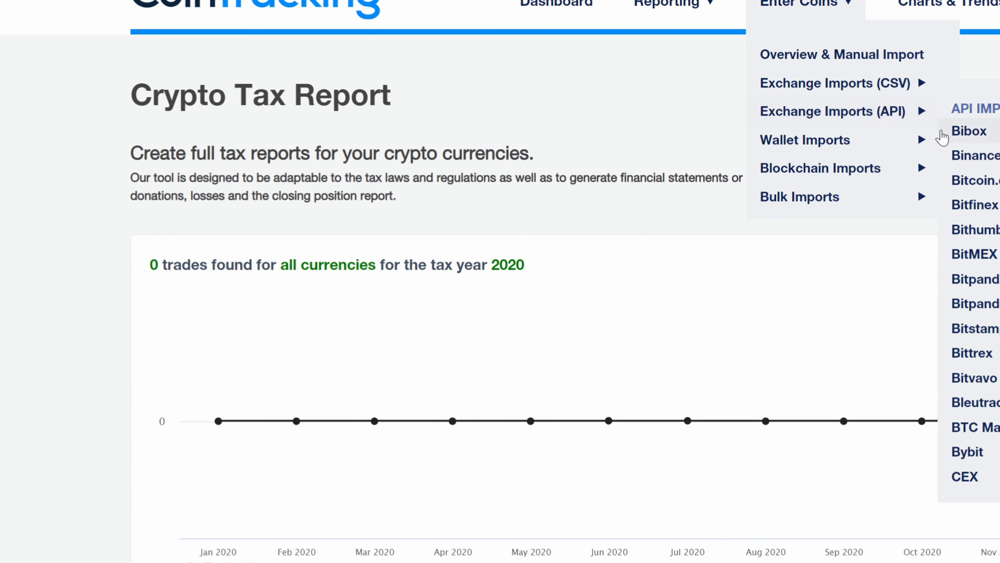
# - Open the coin import overview and examine the exchanges offered for direct trade import
pyautogui.click(789, 8)
pyautogui.scroll(-10, 288, 259)
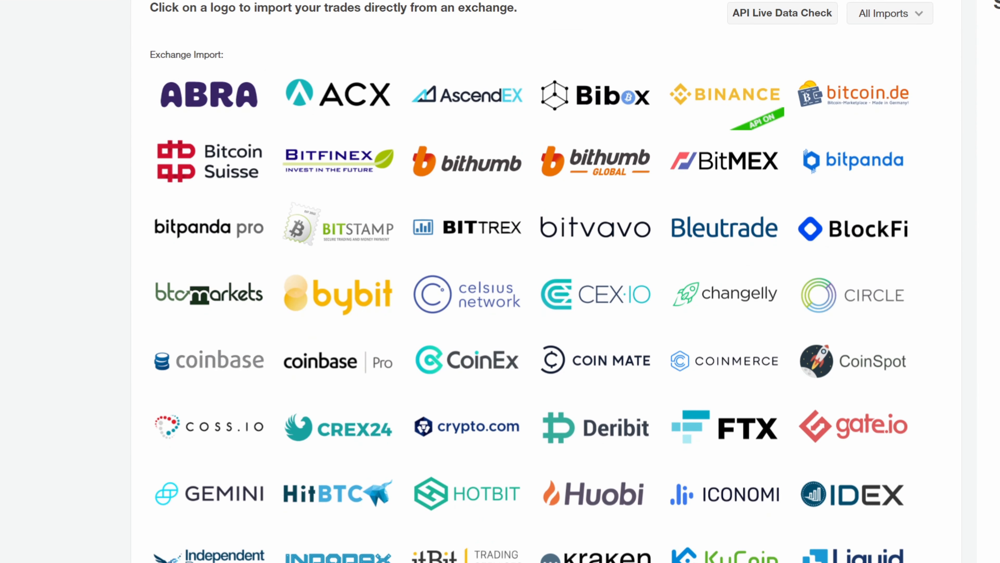
pyautogui.scroll(8, 248, 112)
pyautogui.scroll(-8, 279, 293)
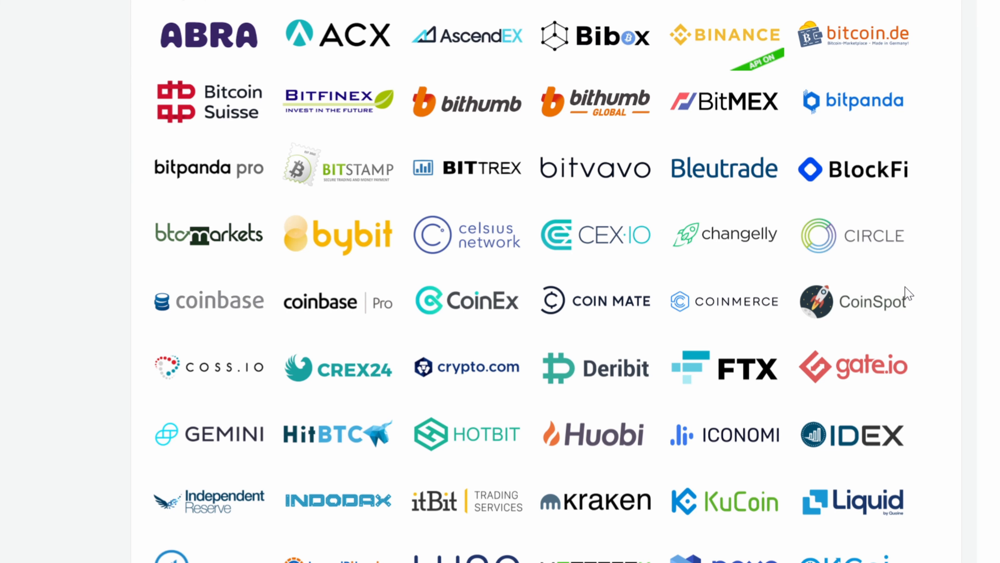
pyautogui.scroll(-2, 720, 290)
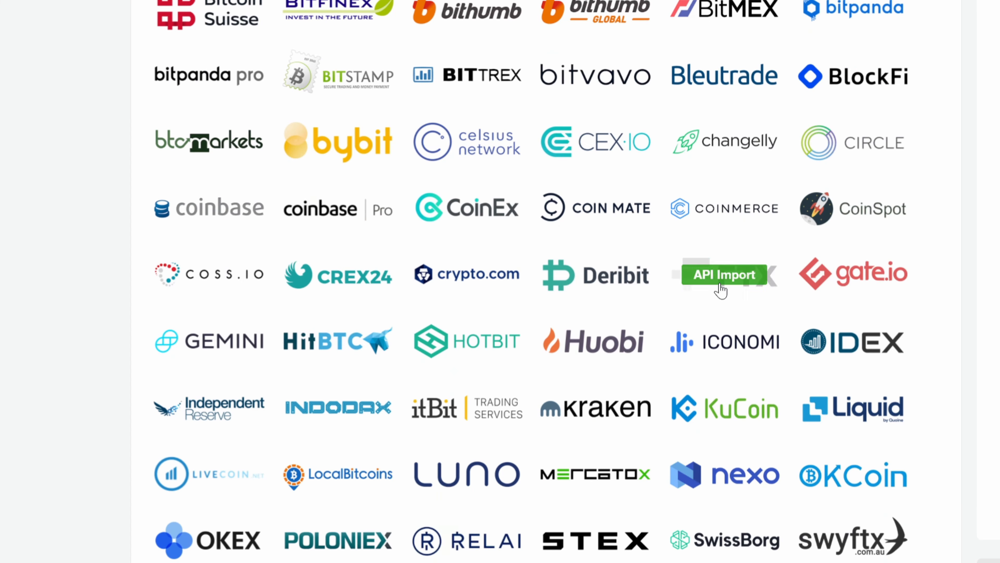
# - Examine the wallet imports, legacy imports and automatic API wallet imports offered on the overview page
pyautogui.scroll(-9, 500, 324)
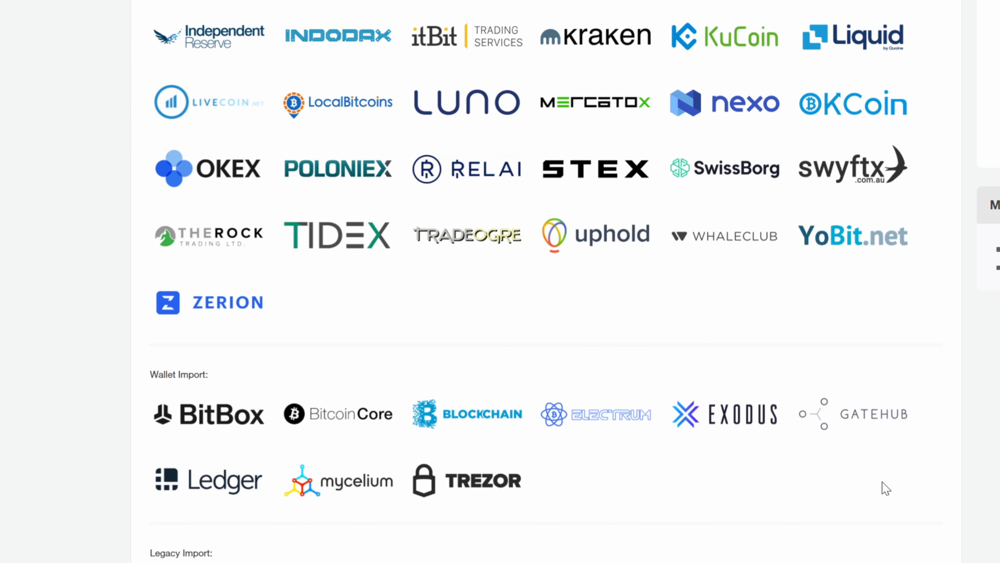
pyautogui.scroll(-2, 552, 390)
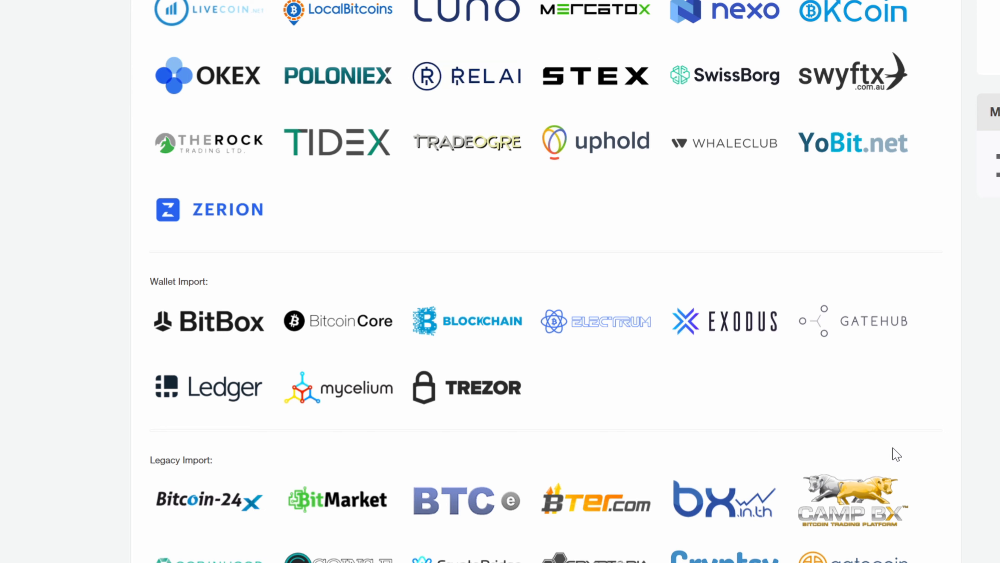
pyautogui.scroll(-2, 619, 291)
pyautogui.scroll(-2, 618, 291)
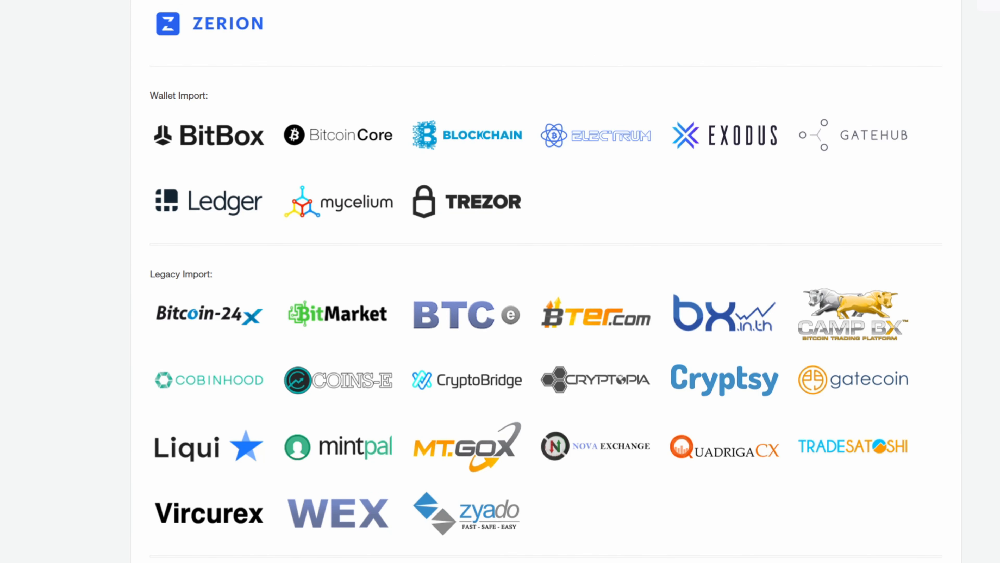
pyautogui.scroll(-2, 530, 282)
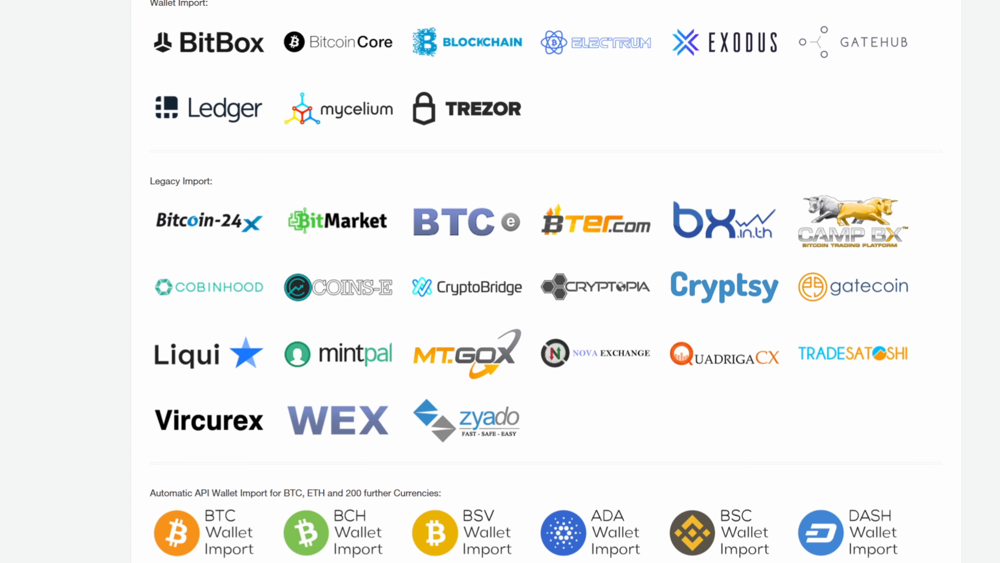
# - Check the import options offered for crypto.com and Coinbase Pro, and open the API import page for Coinbase Pro
pyautogui.scroll(20, 546, 281)
pyautogui.scroll(-4, 709, 496)
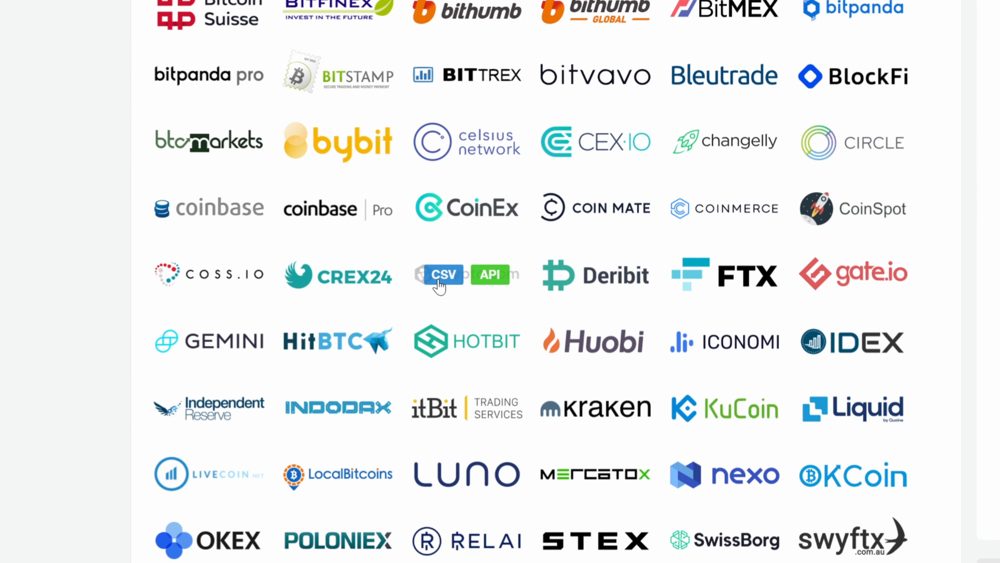
pyautogui.scroll(2, 440, 283)
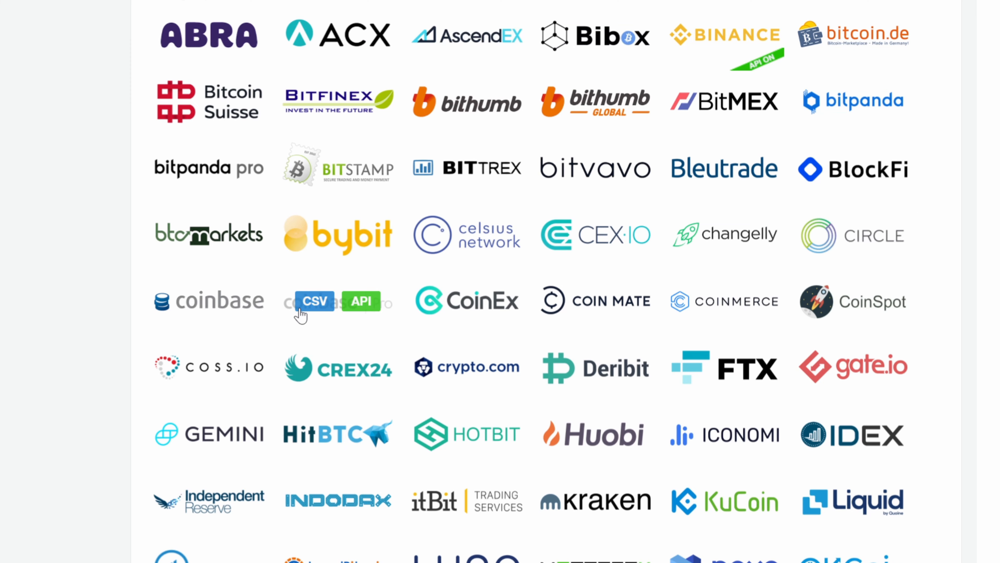
pyautogui.click(377, 312)
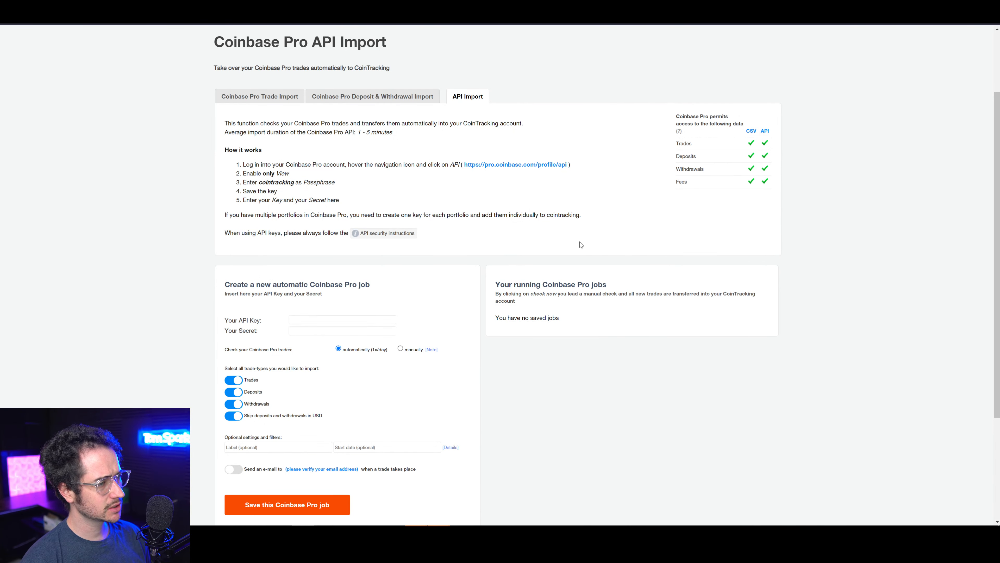
# - Examine the setup instructions and the new automatic job settings on the Coinbase Pro API import page
pyautogui.scroll(-1, 593, 241)
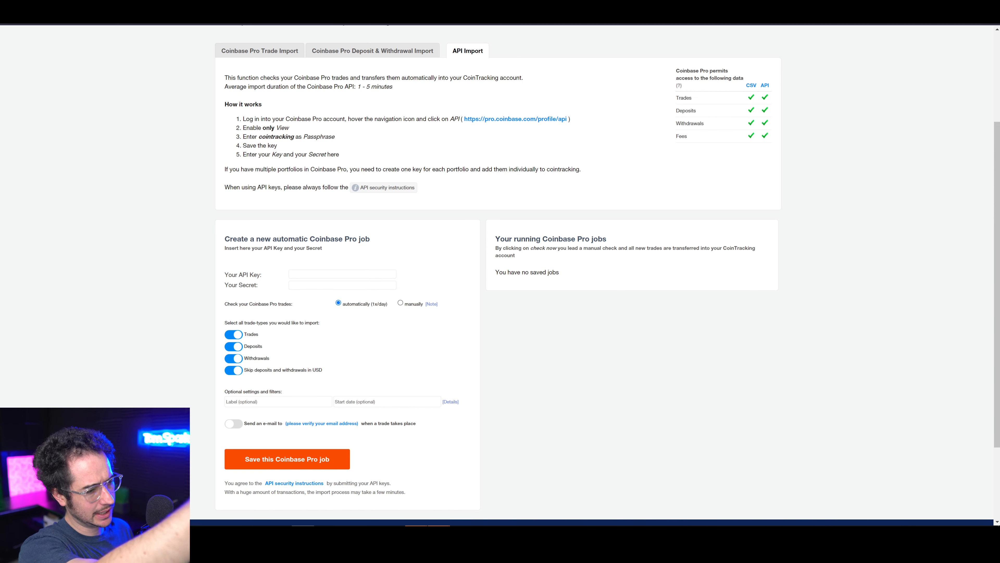
pyautogui.scroll(2, 706, 310)
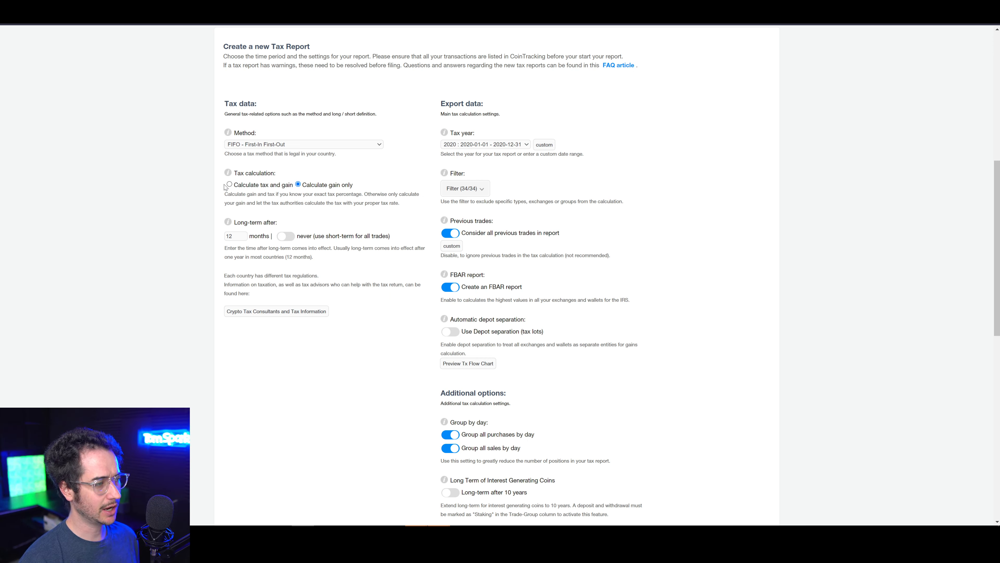
# - Check the tax calculation methods offered for a new tax report and read the help text explaining them
pyautogui.click(302, 145)
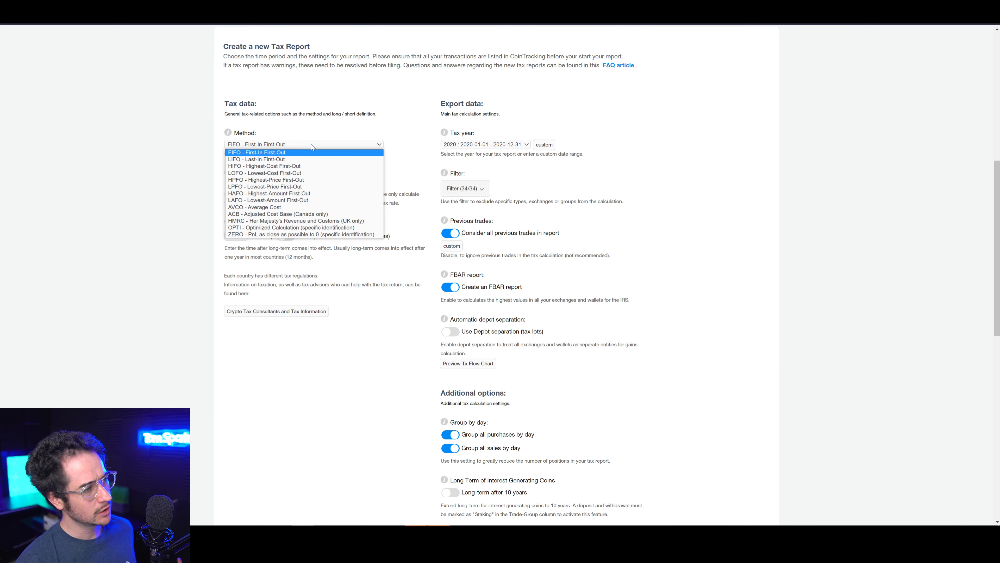
pyautogui.moveTo(232, 136)
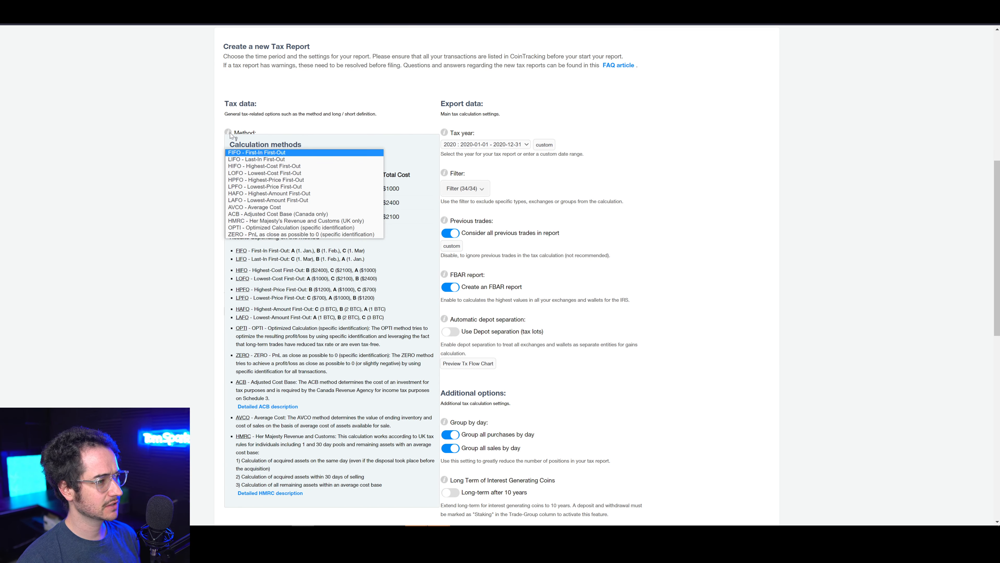
pyautogui.click(137, 136)
pyautogui.click(252, 143)
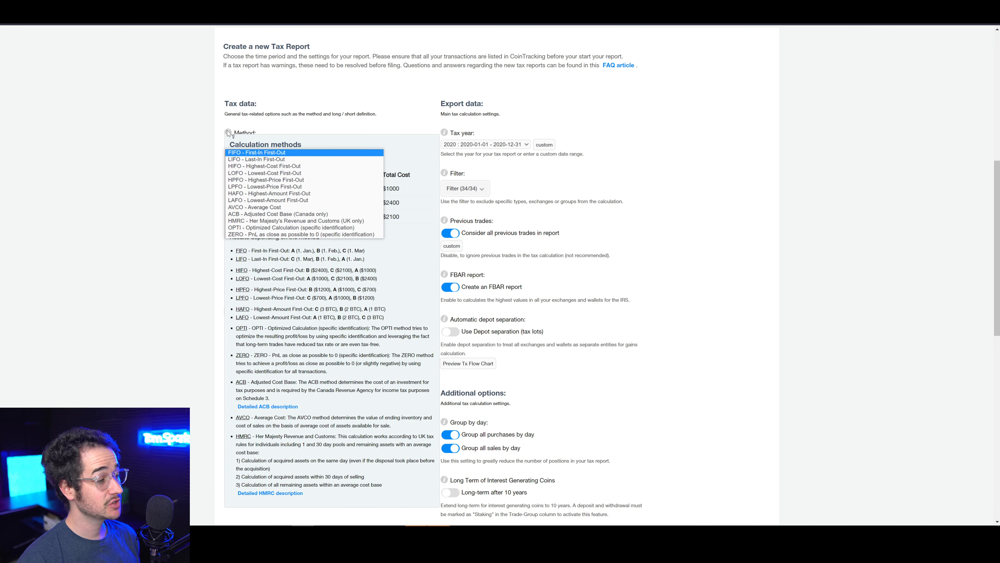
pyautogui.click(169, 148)
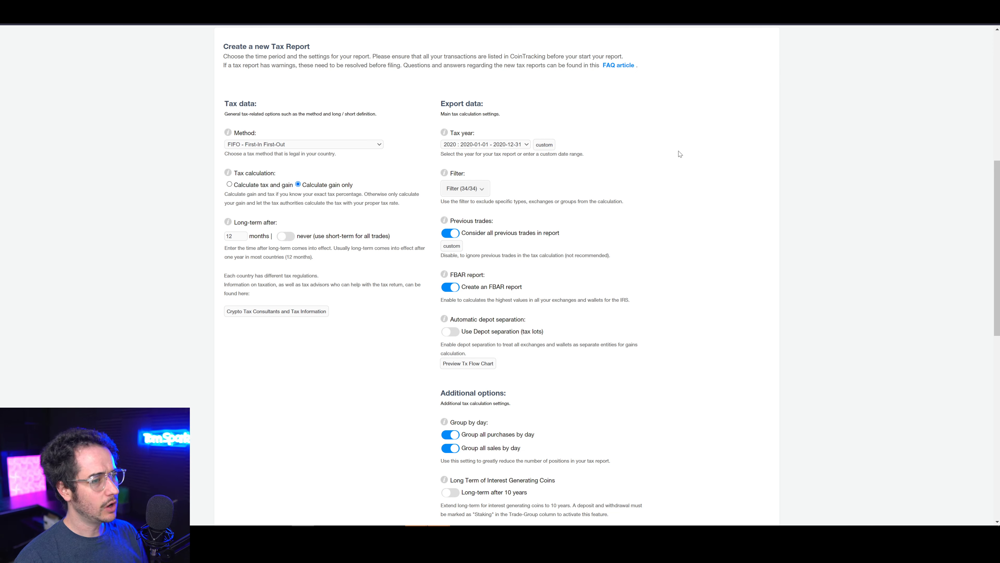
# - Examine the export data and additional options for the new tax report, including the help text for the filter
pyautogui.scroll(-1, 512, 191)
pyautogui.scroll(-1, 545, 236)
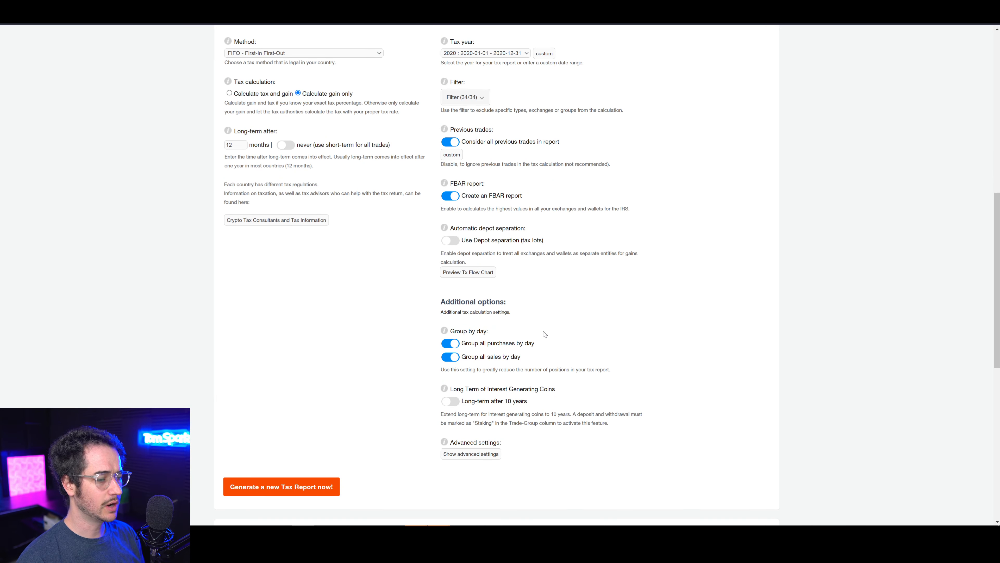
pyautogui.scroll(2, 551, 318)
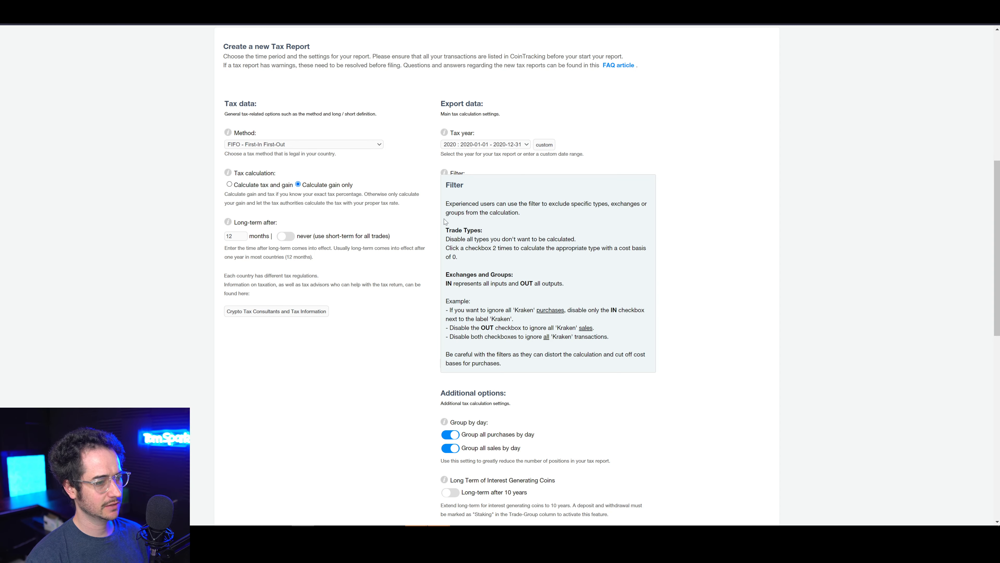
pyautogui.moveTo(233, 175)
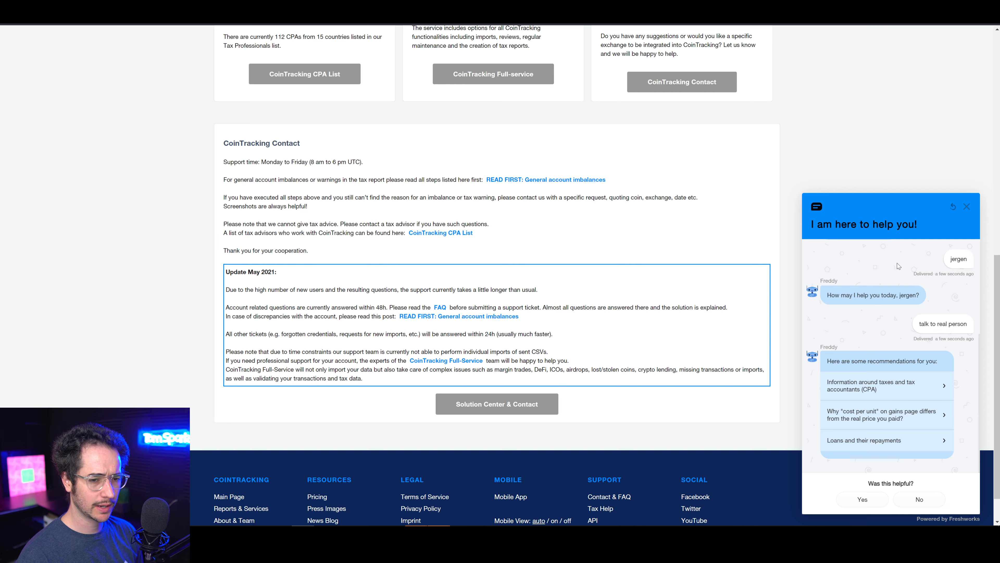
# - Review the support robot's chat from its beginning and the help services offered on the Support & FAQ page
pyautogui.scroll(4, 929, 290)
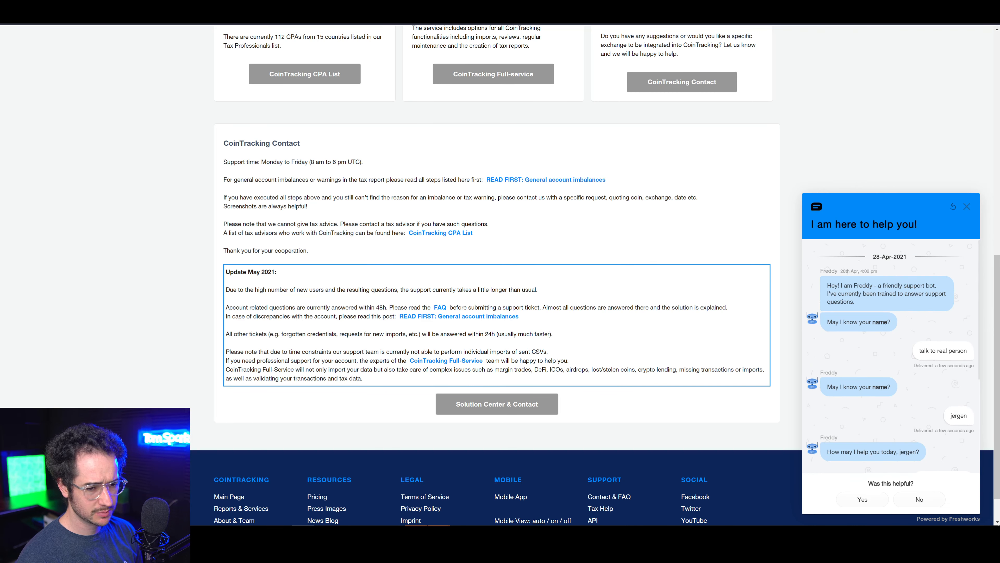
pyautogui.scroll(8, 474, 232)
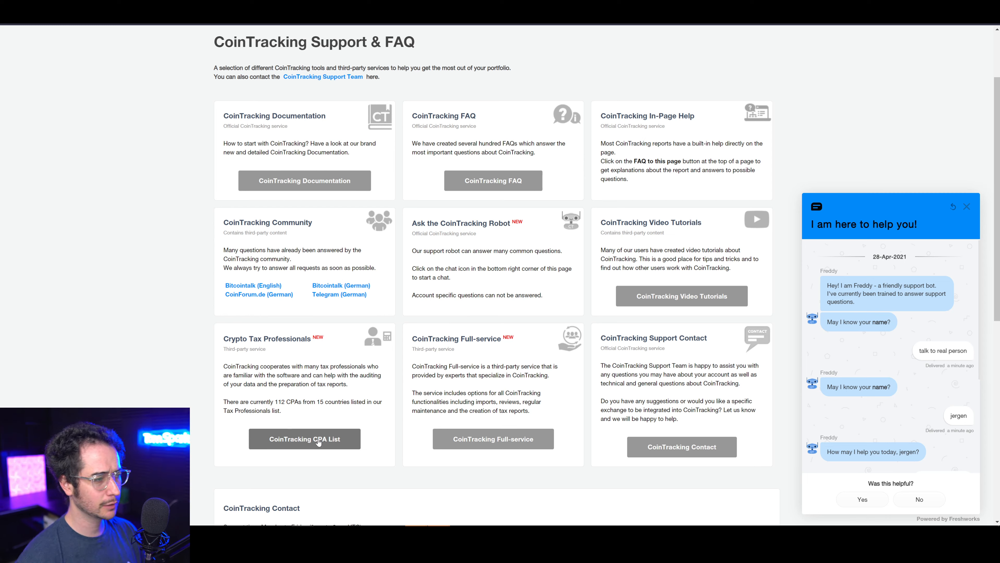
# - Open the Solution Center from the CoinTracking Contact section and bring up the form for a new support ticket
pyautogui.scroll(-3, 370, 332)
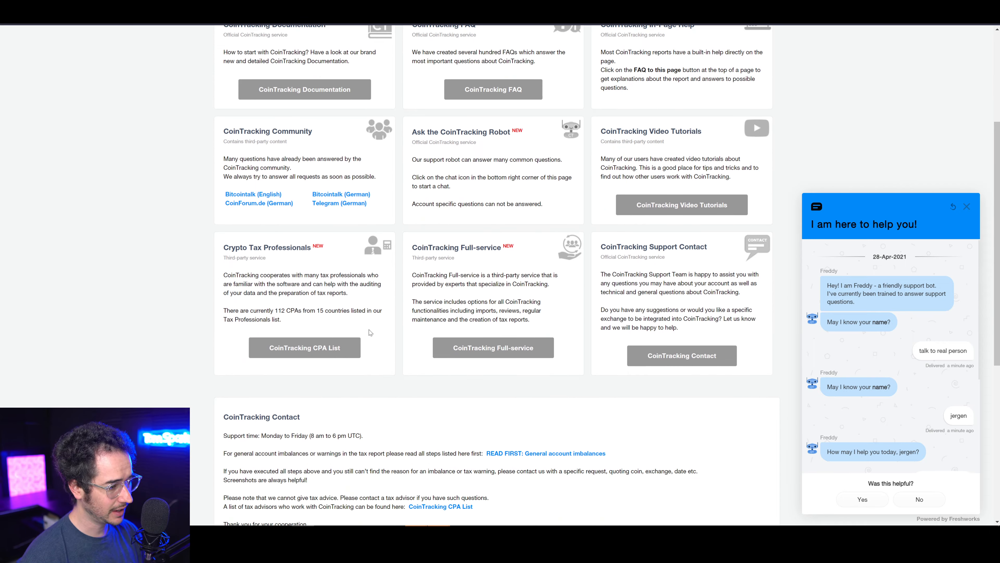
pyautogui.scroll(-8, 369, 332)
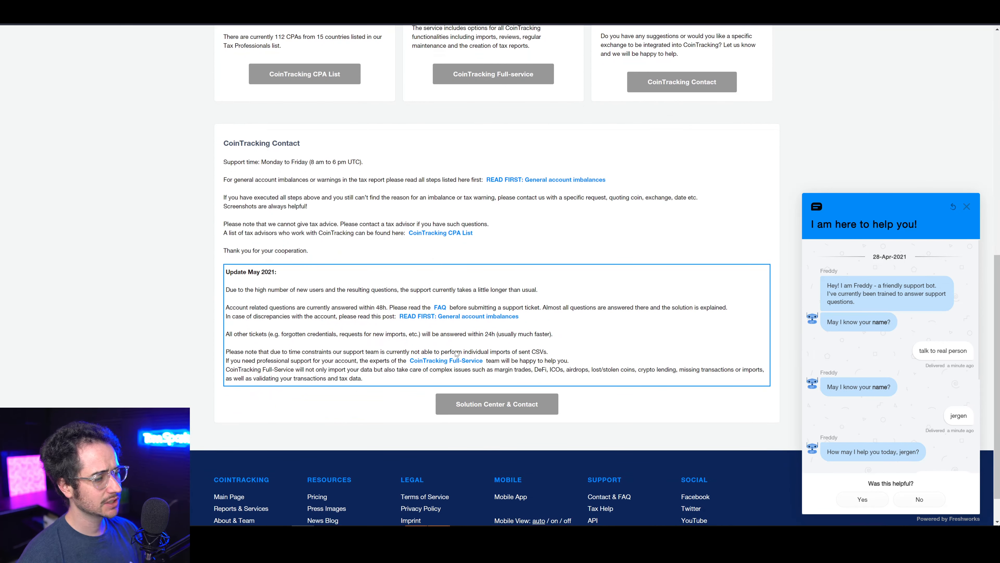
pyautogui.click(471, 405)
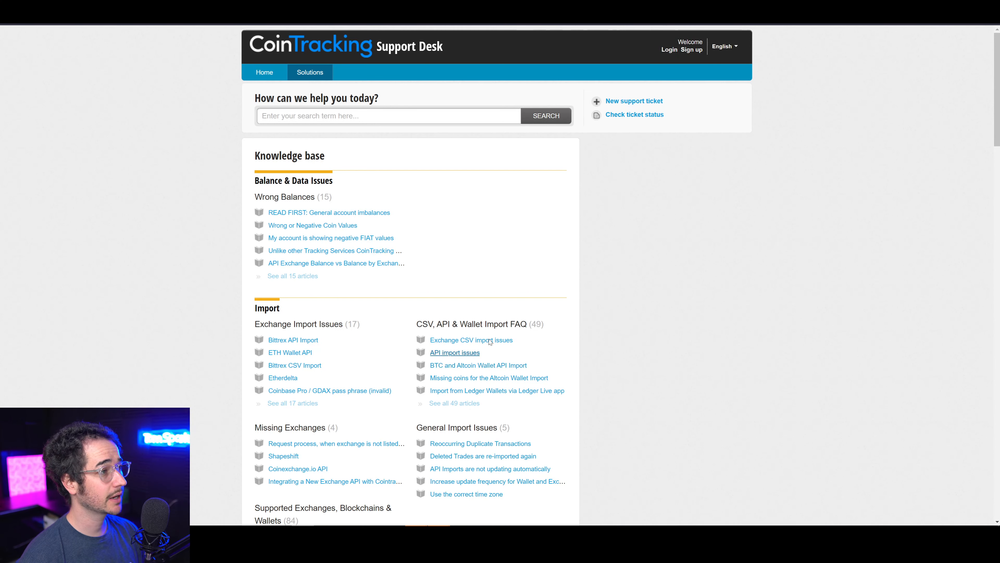
pyautogui.click(625, 104)
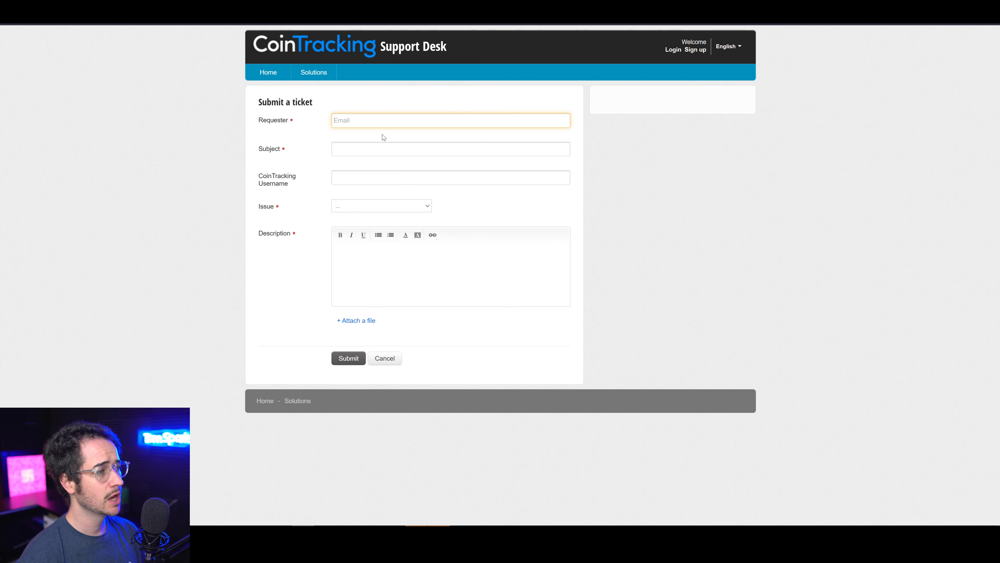